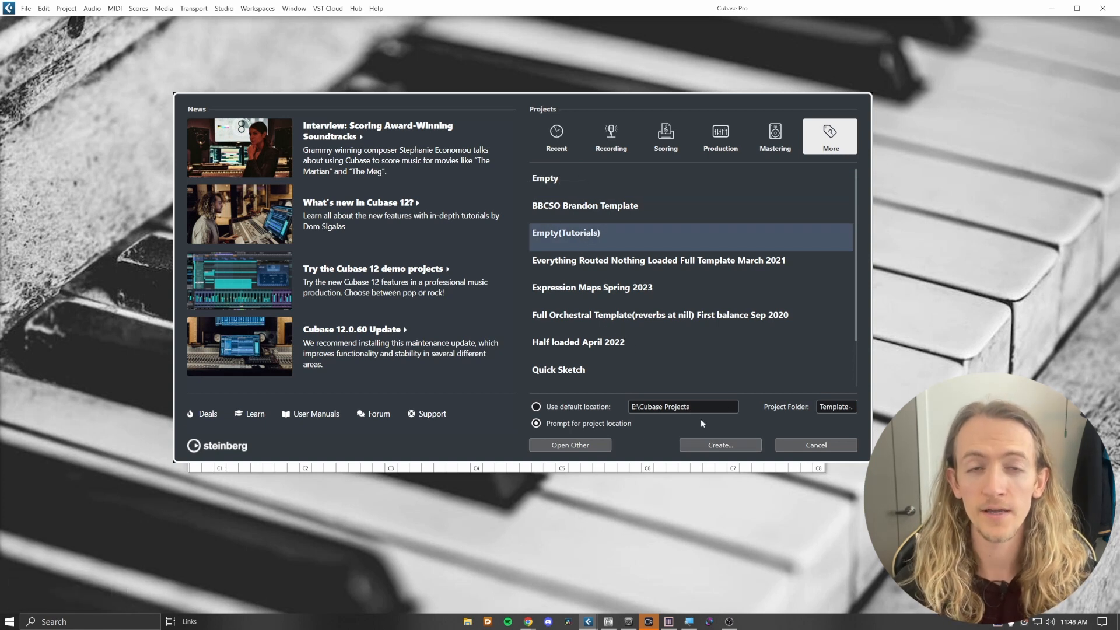
- Create a new project from the Empty template, prompting for the project location
click(671, 186)
click(671, 170)
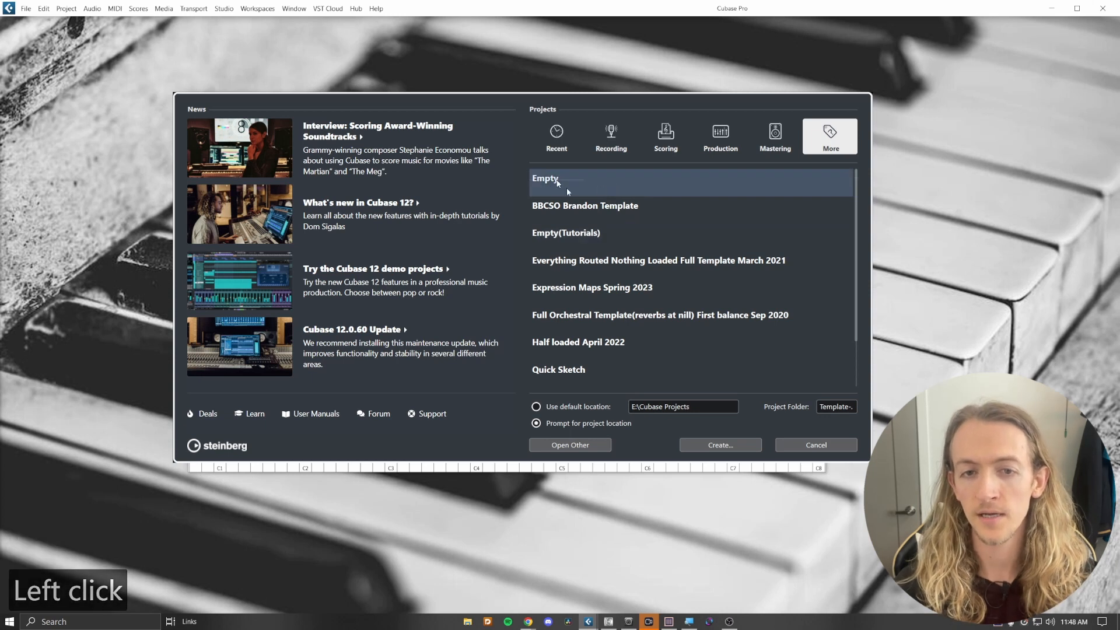
click(736, 447)
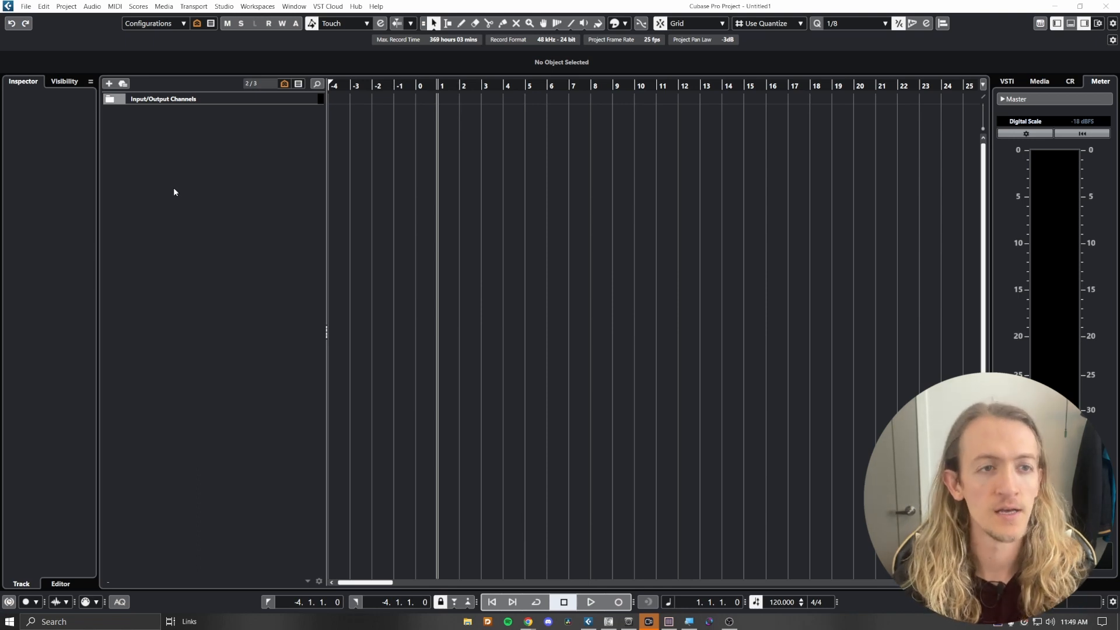
- Save the new project as a Cubase project file named "Tutorial 1"
click(24, 7)
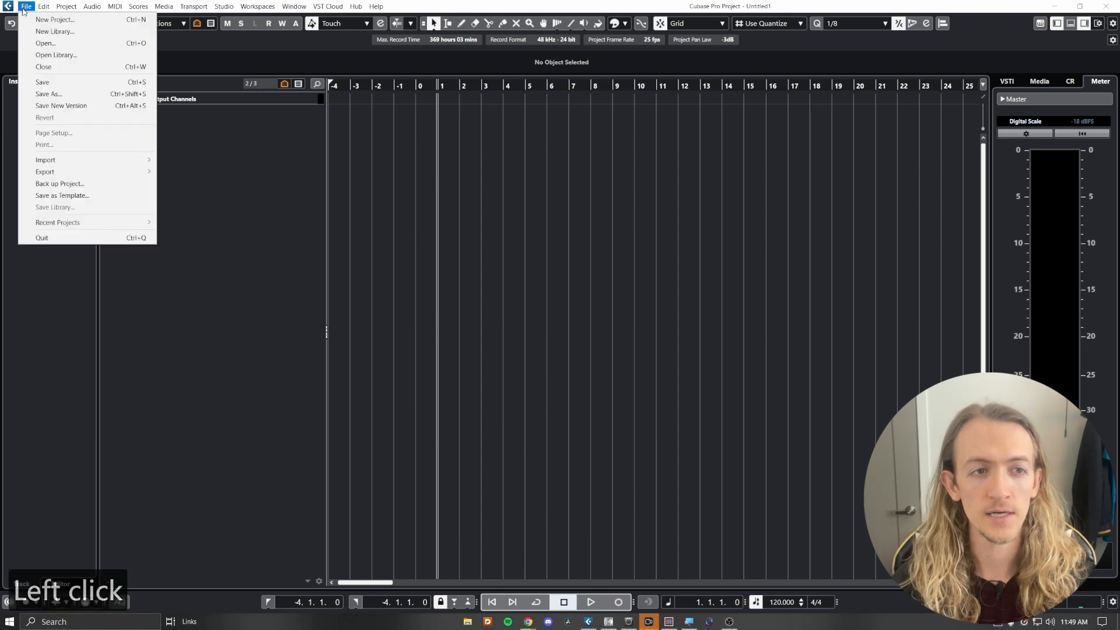
click(62, 97)
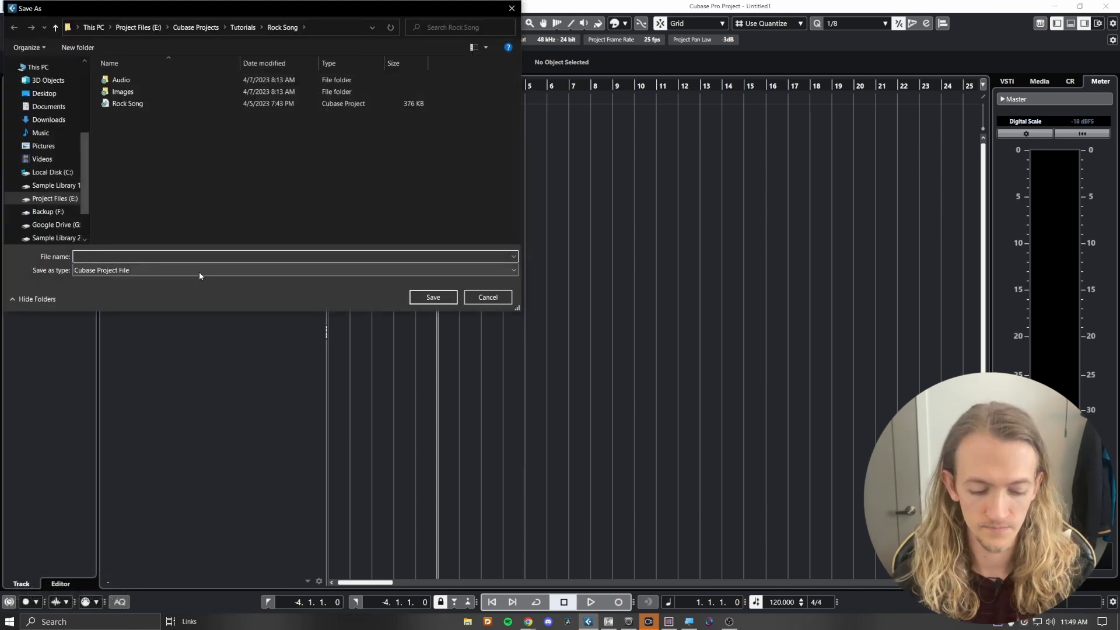
text(Tutorit)
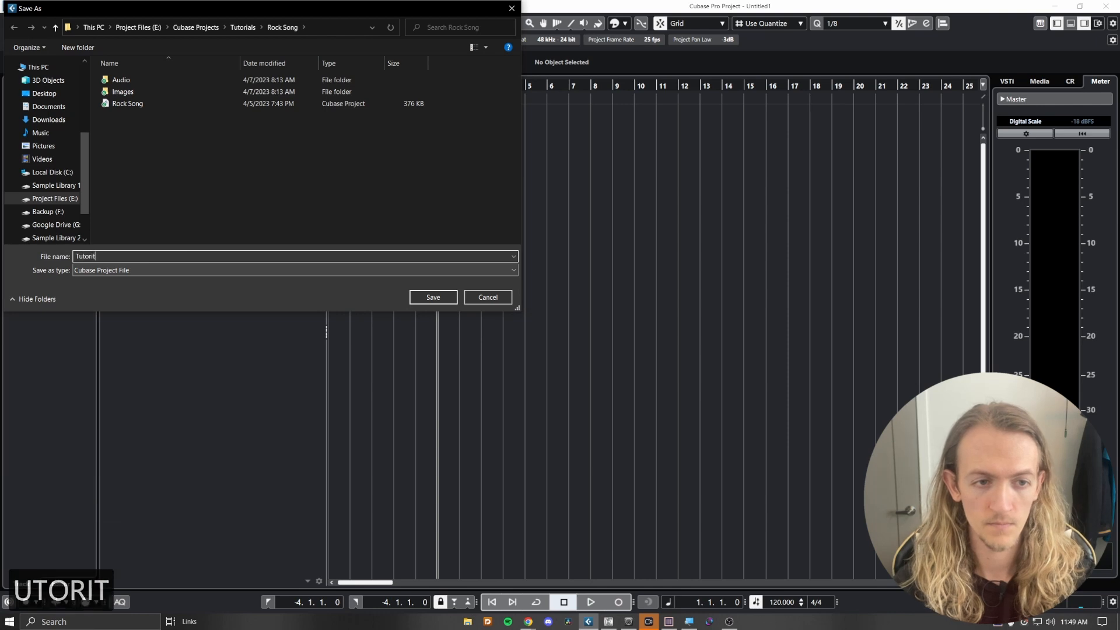
key(BackSpace)
text(al 2)
key(BackSpace)
text(1)
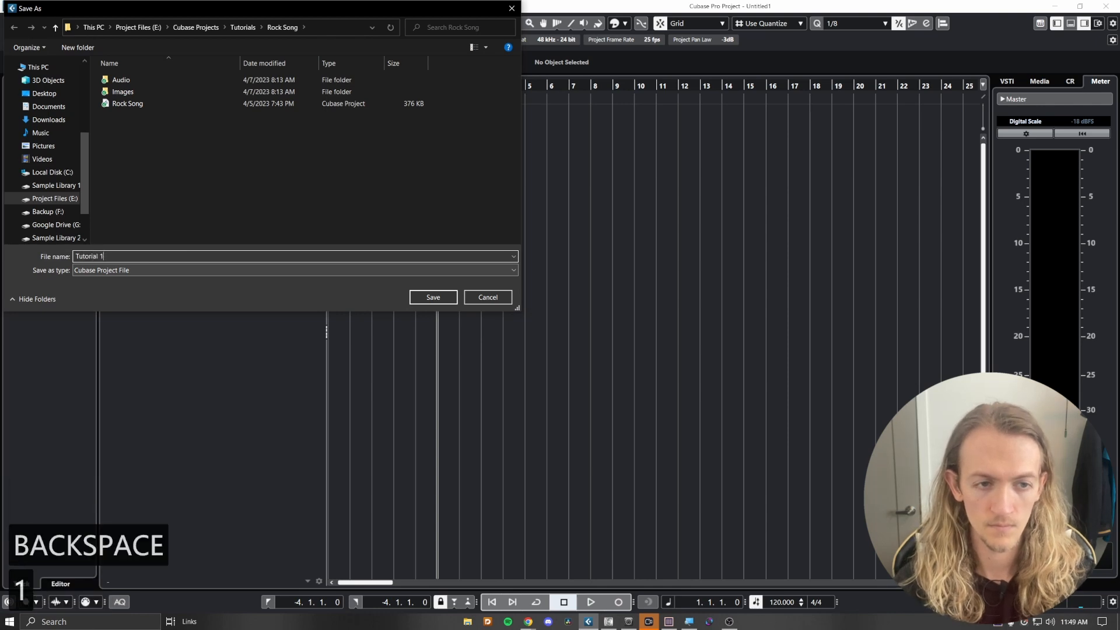
click(429, 298)
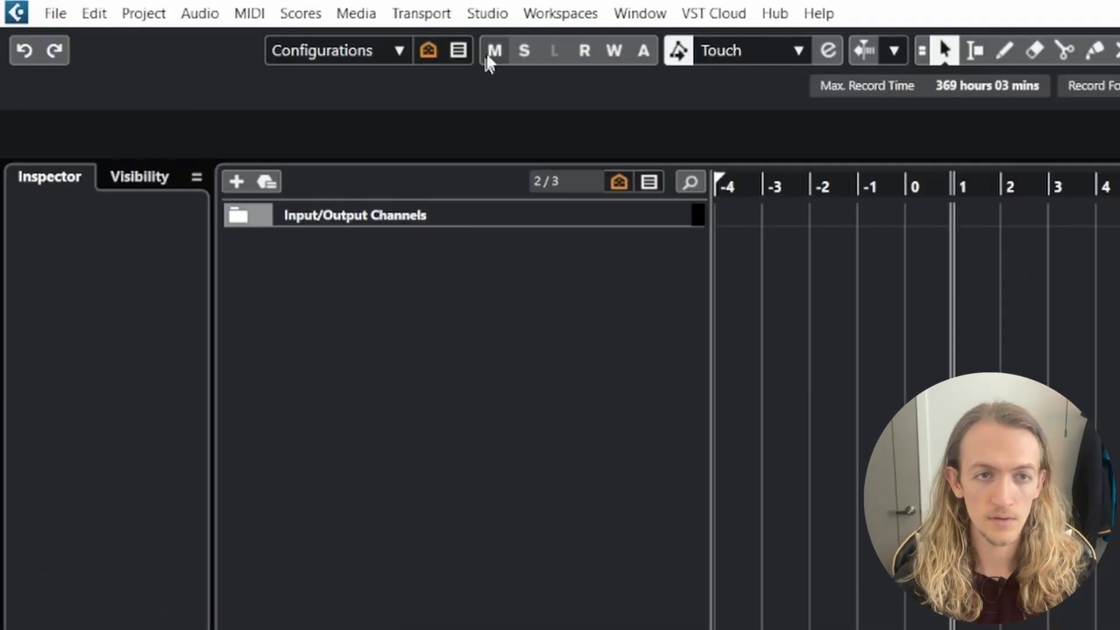
- Open Studio Setup and review the ASIO Fireface USB device and MIDI Port Setup settings
click(485, 13)
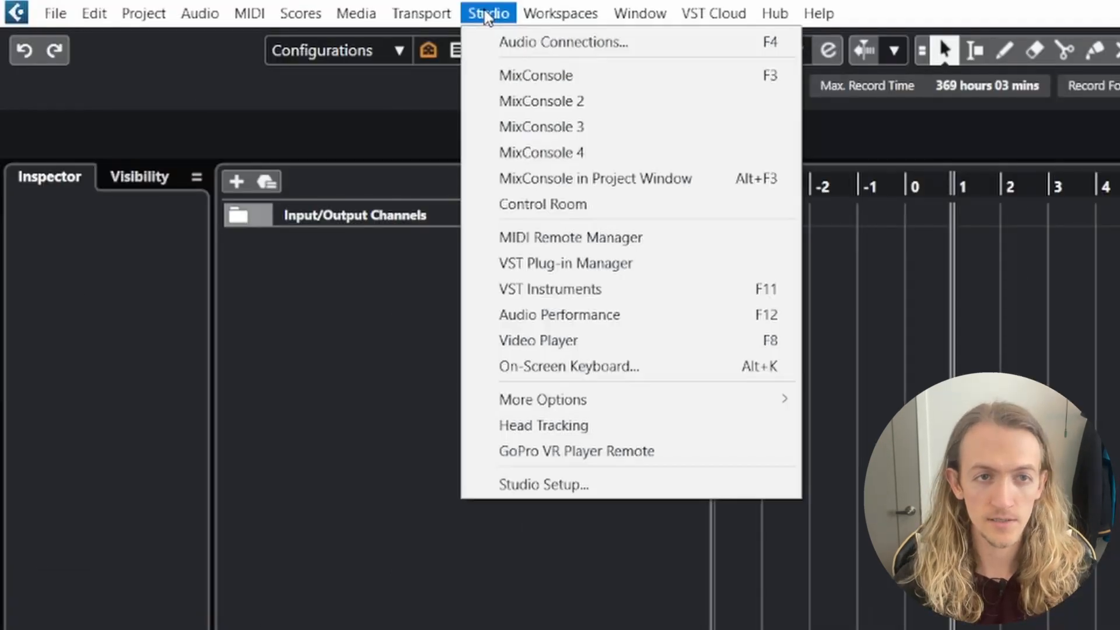
click(569, 488)
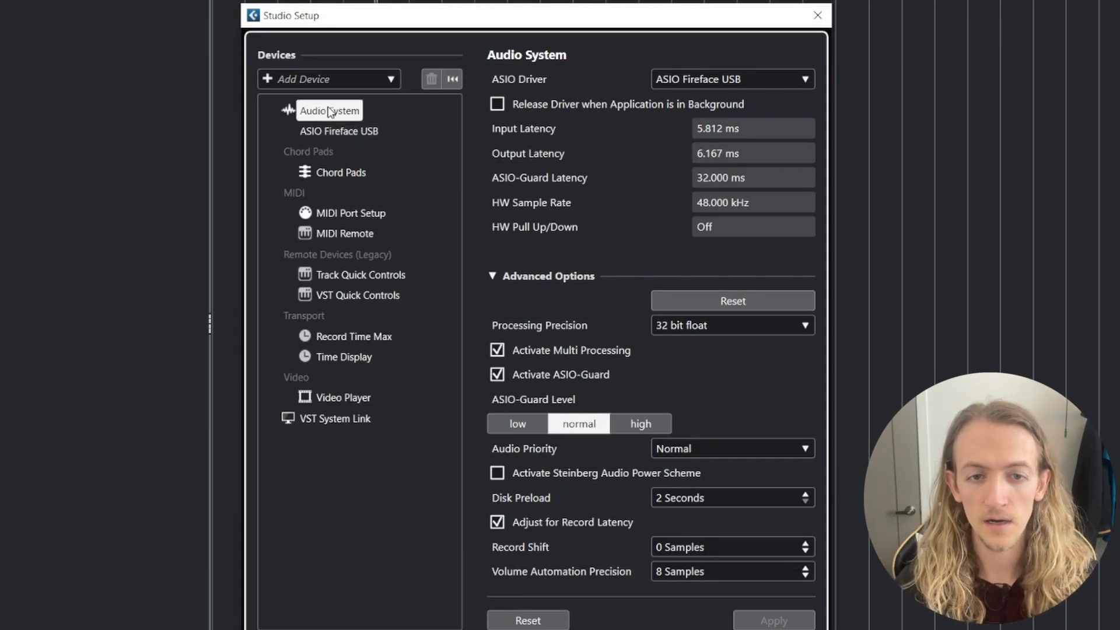
click(343, 132)
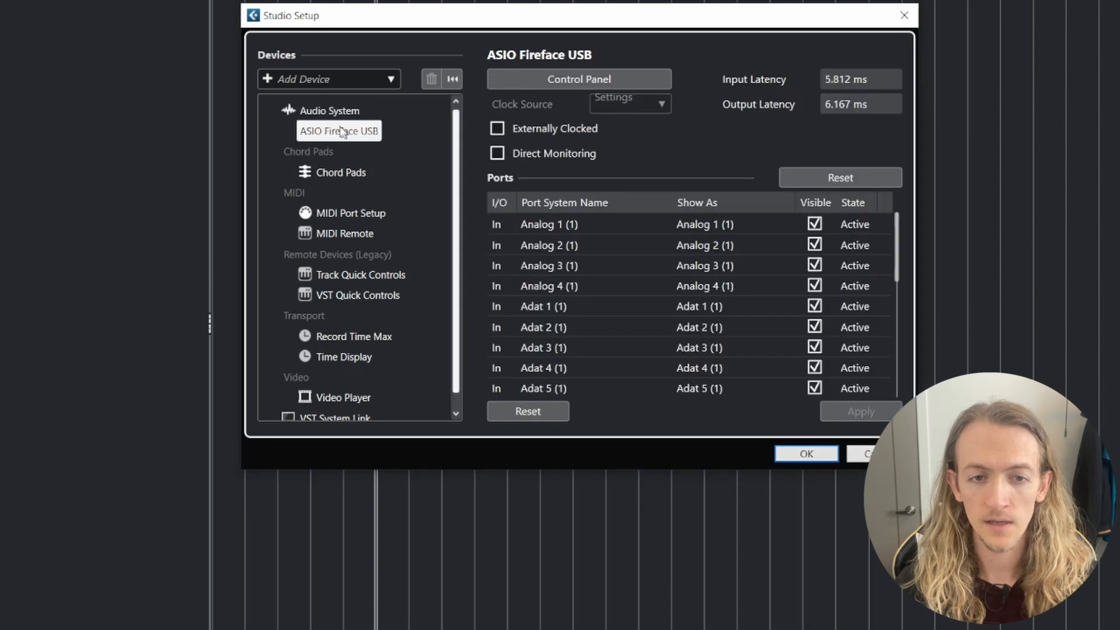
click(341, 215)
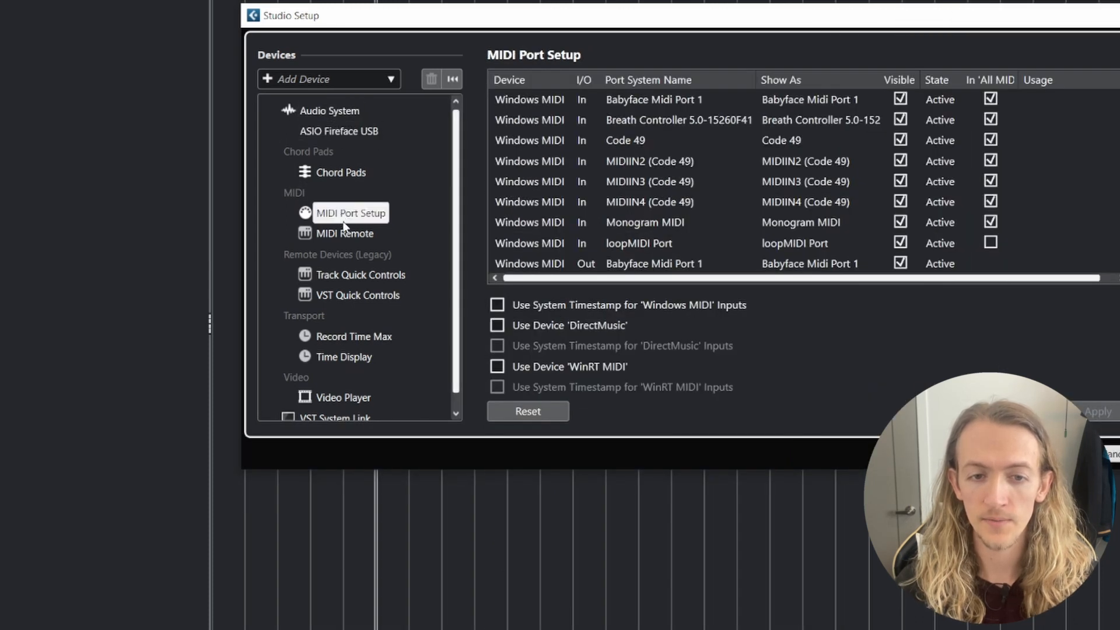
scroll(340, 379, down, 1)
scroll(338, 369, up, 1)
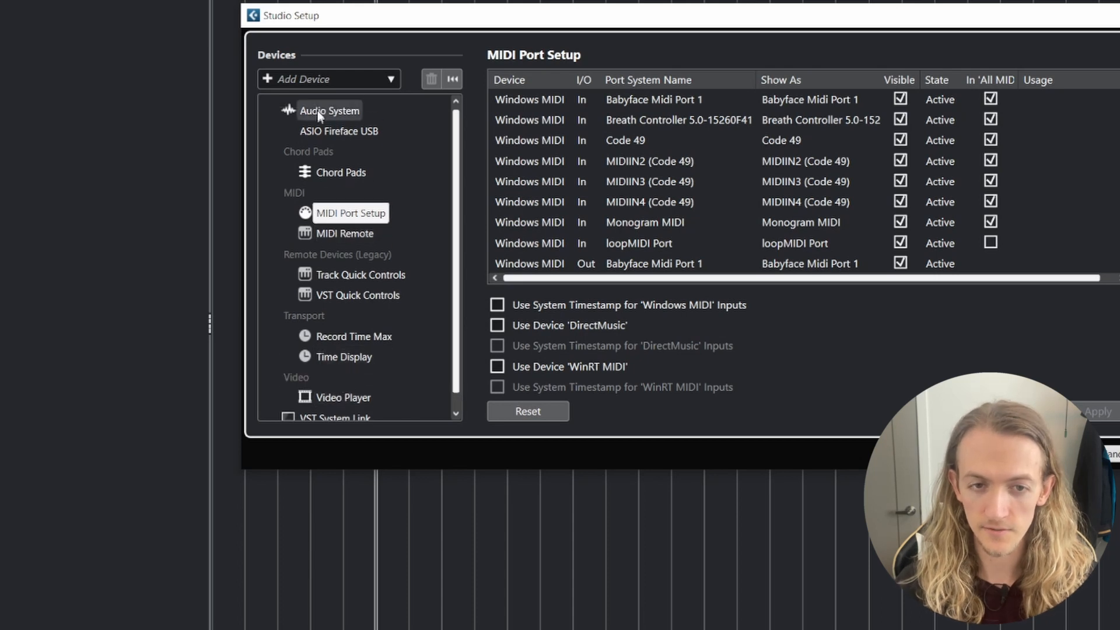
- Examine the available ASIO drivers in the Audio System settings
click(327, 111)
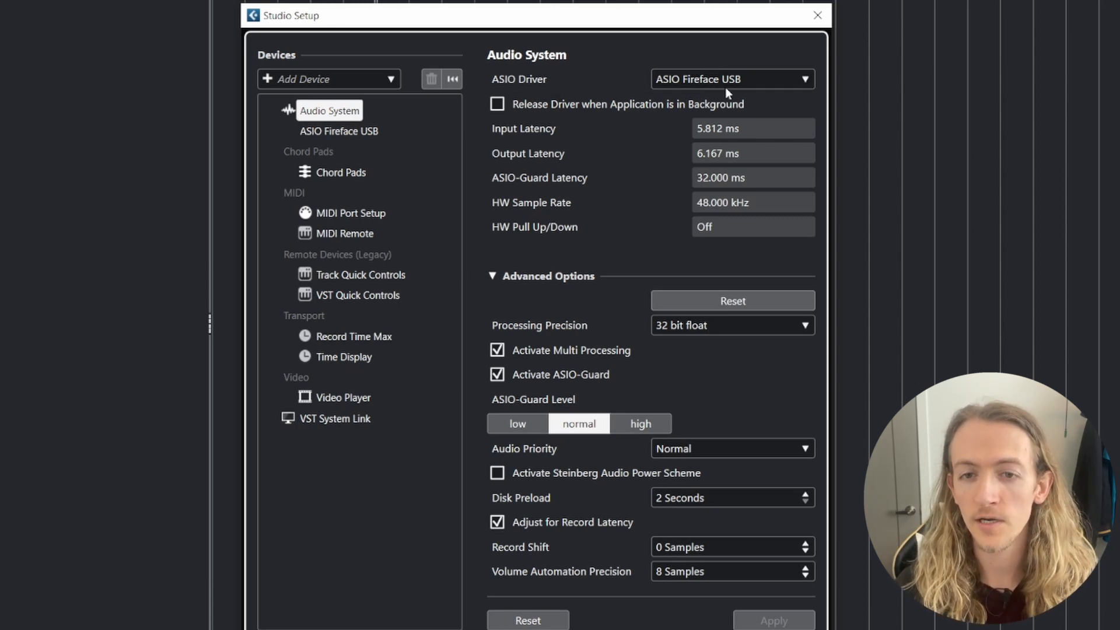
click(671, 82)
click(715, 122)
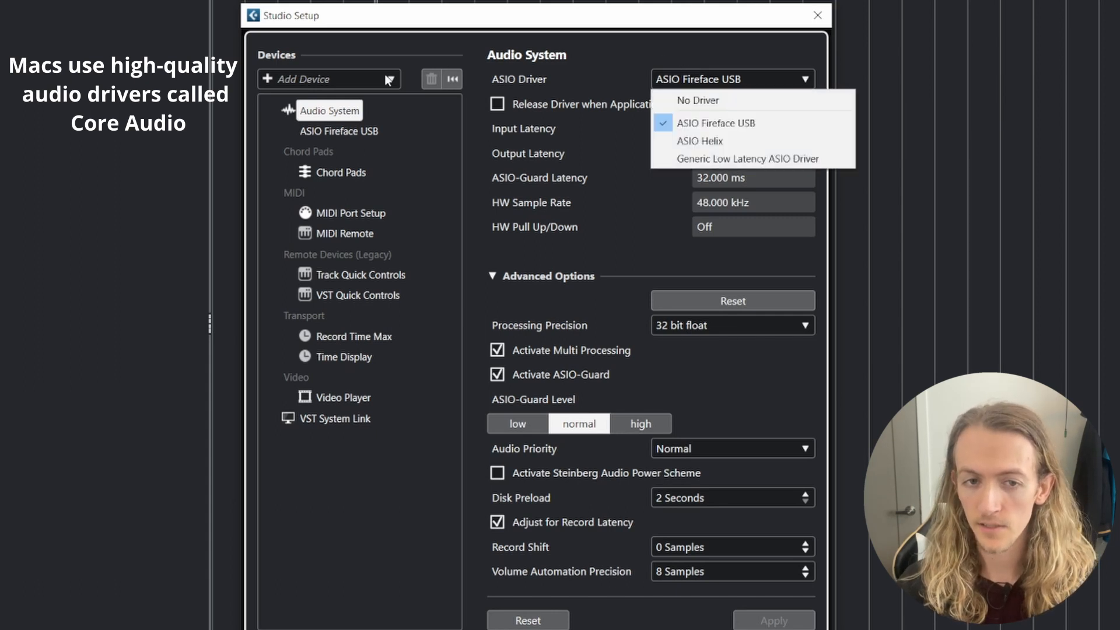
click(307, 114)
click(677, 82)
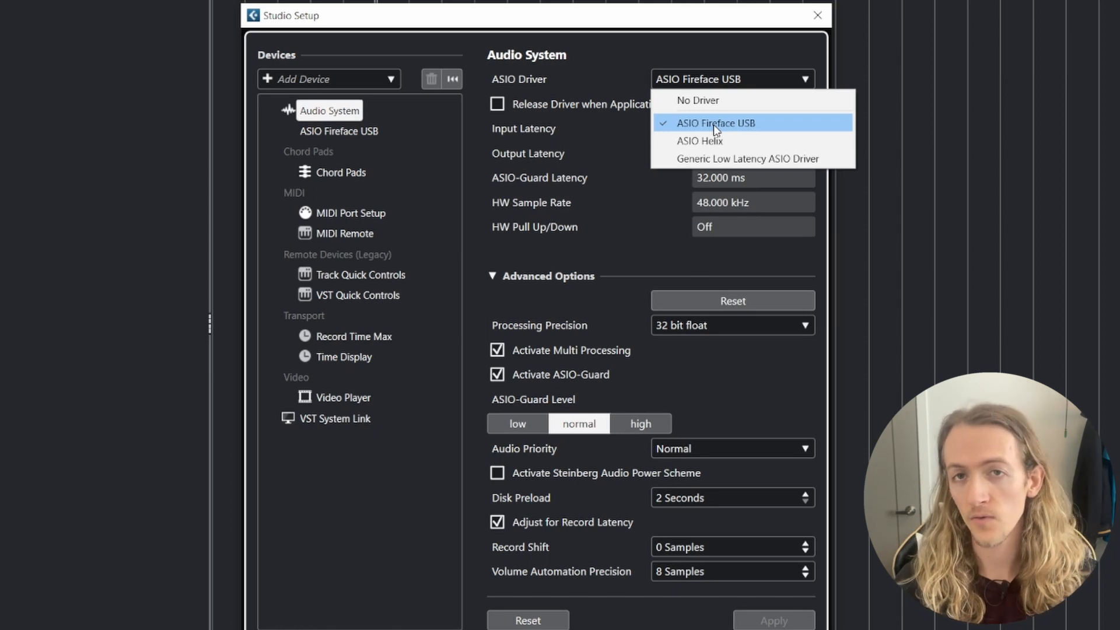
click(662, 55)
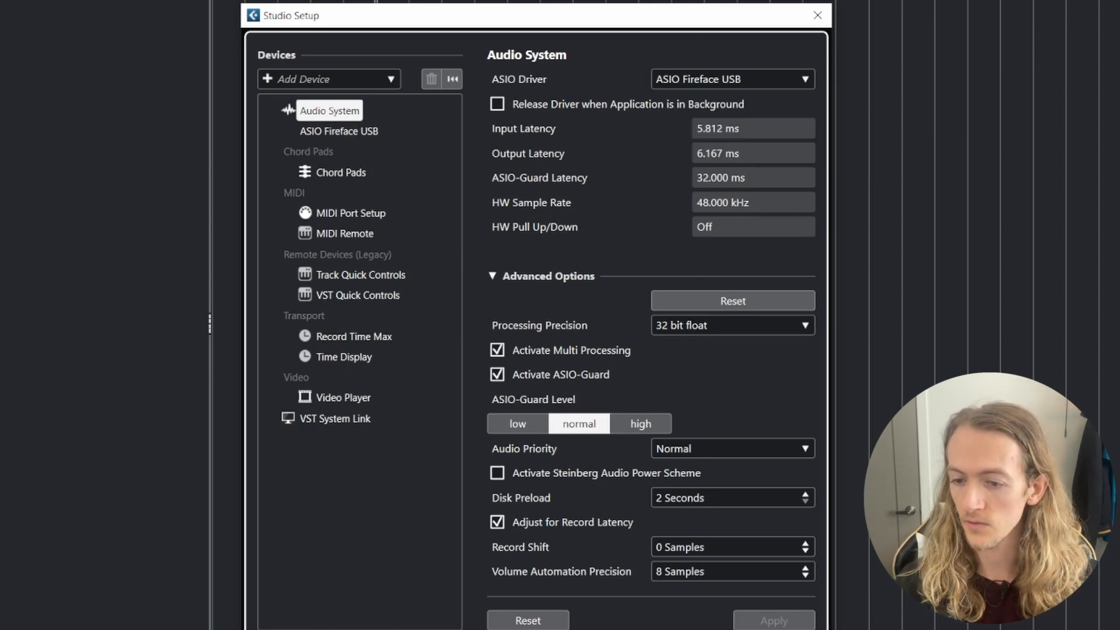
- Bring the RME TotalMix FX mixer into view, look over its channels and put it away again
drag(1073, 21, 705, 11)
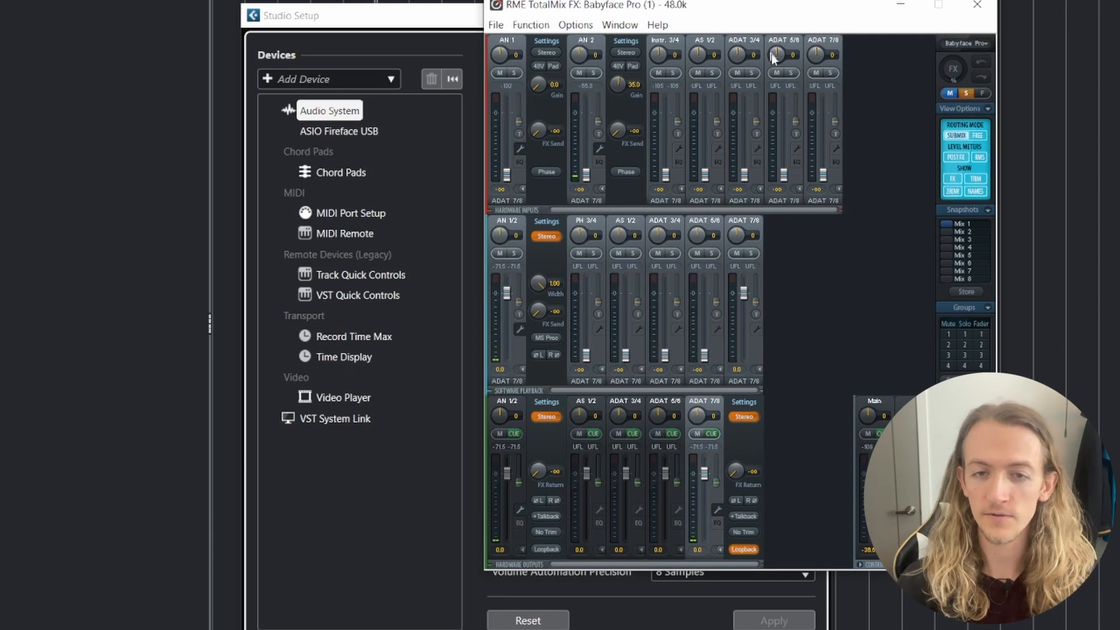
drag(799, 8, 1061, 0)
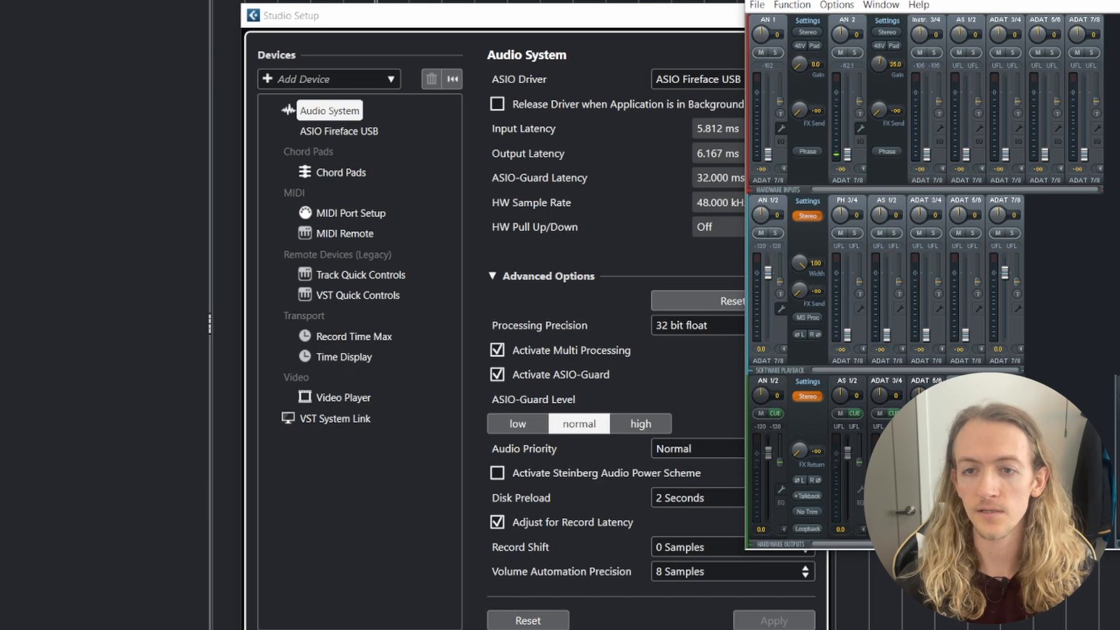
click(846, 629)
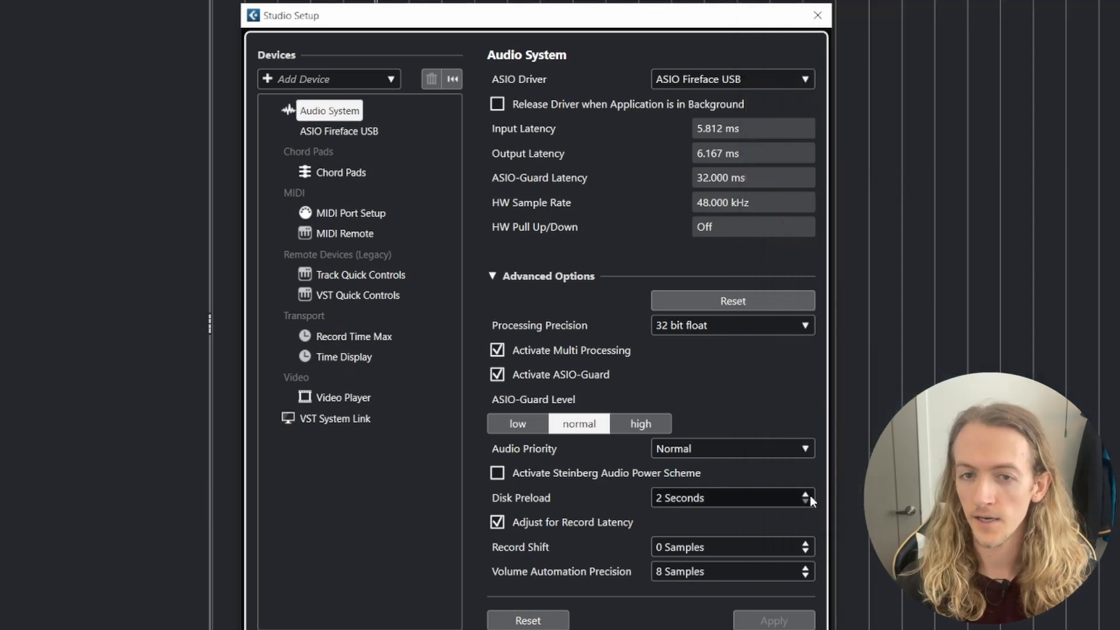
- Choose ASIO Fireface USB as the ASIO driver and reset the audio system devices
click(701, 84)
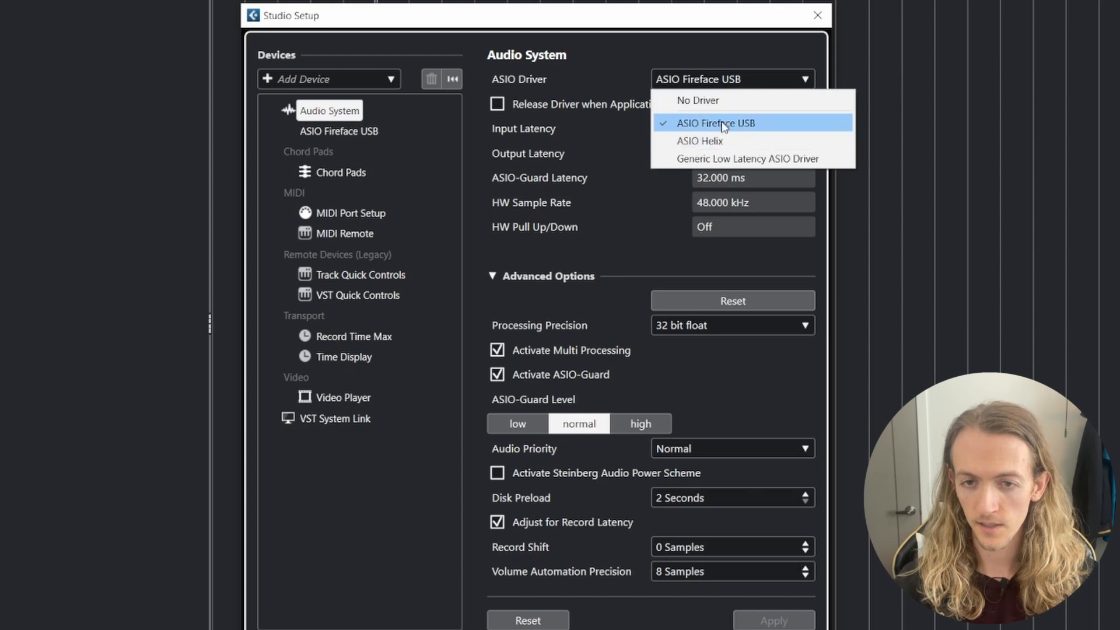
click(717, 124)
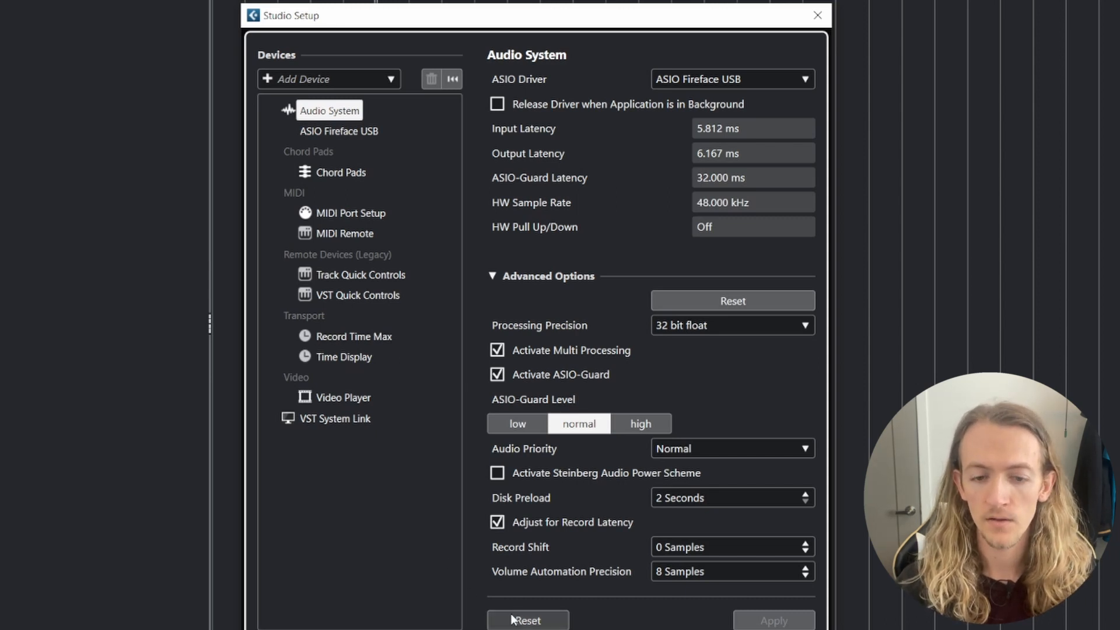
click(531, 622)
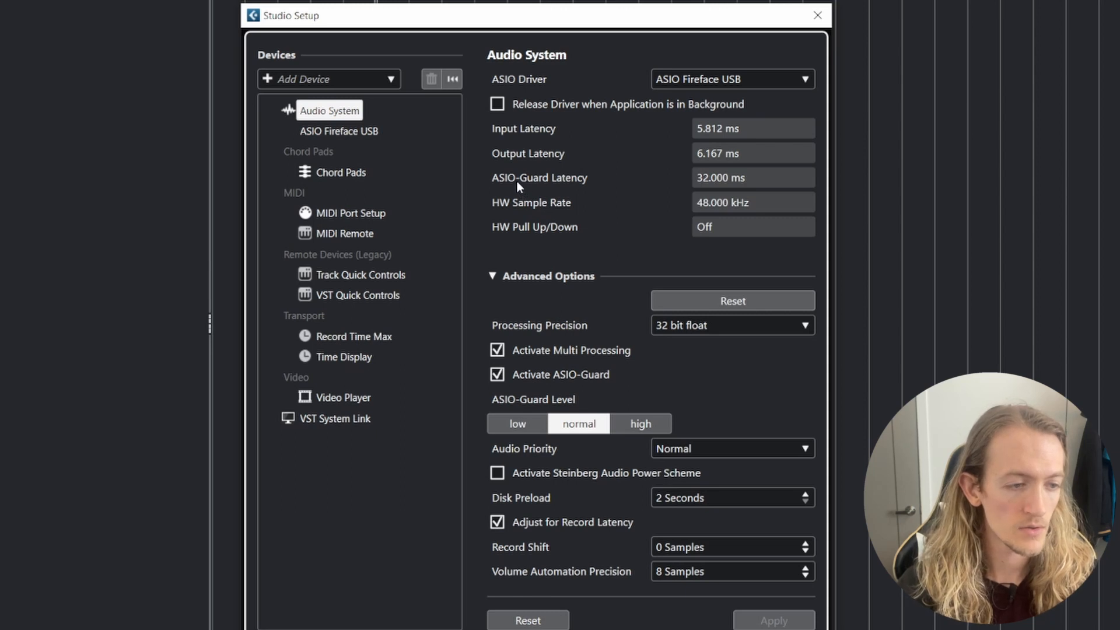
- Look through the input and output ports of the ASIO Fireface USB device
click(345, 131)
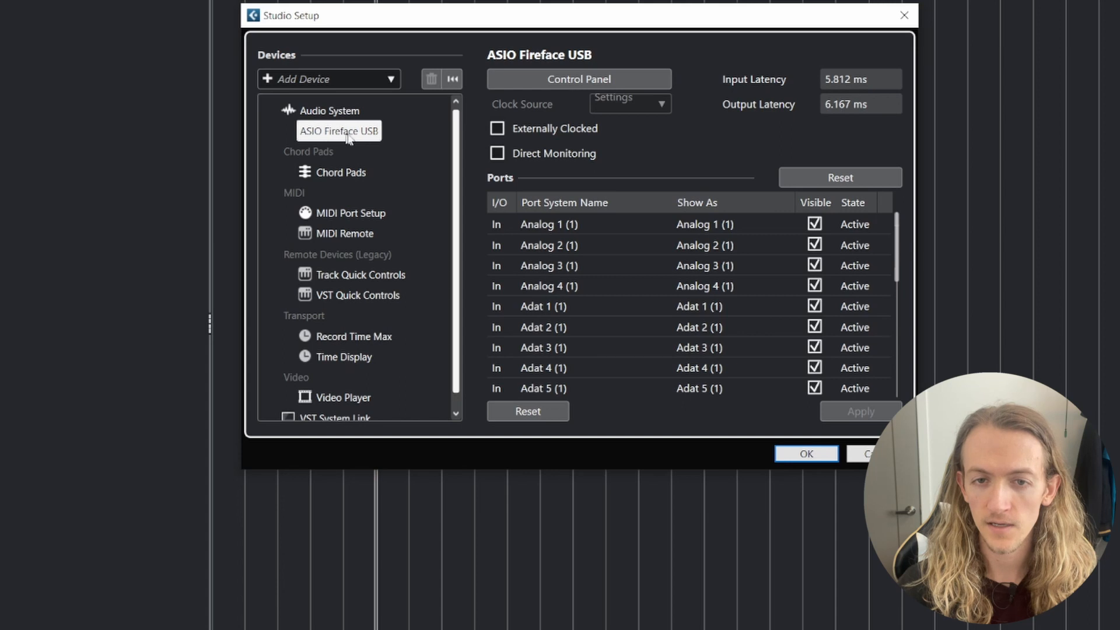
scroll(571, 246, down, 5)
scroll(580, 336, up, 4)
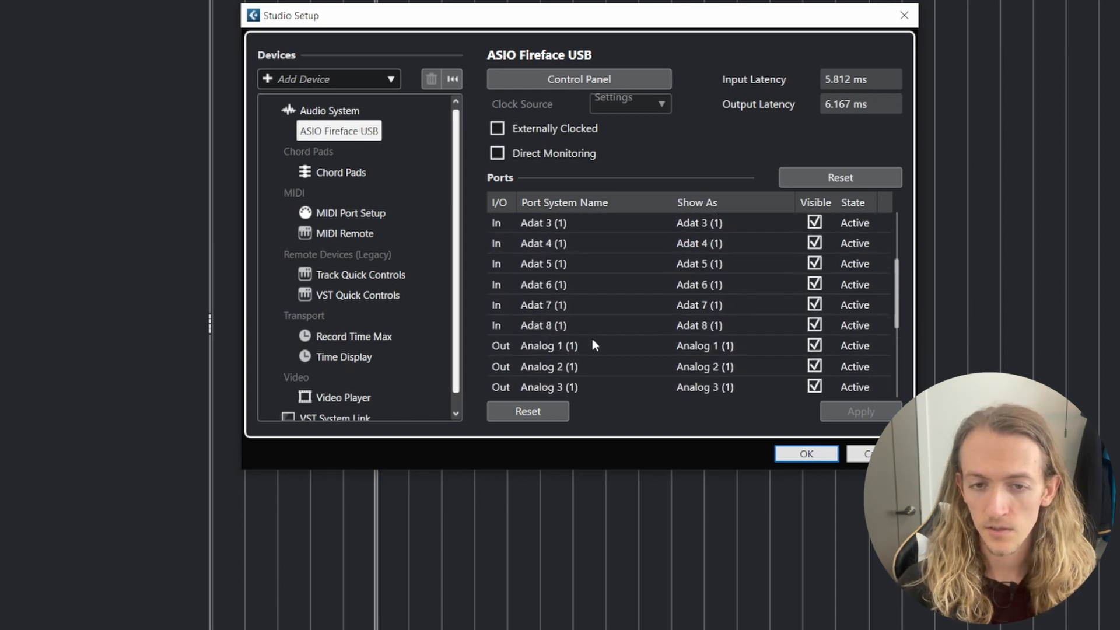
scroll(591, 344, up, 3)
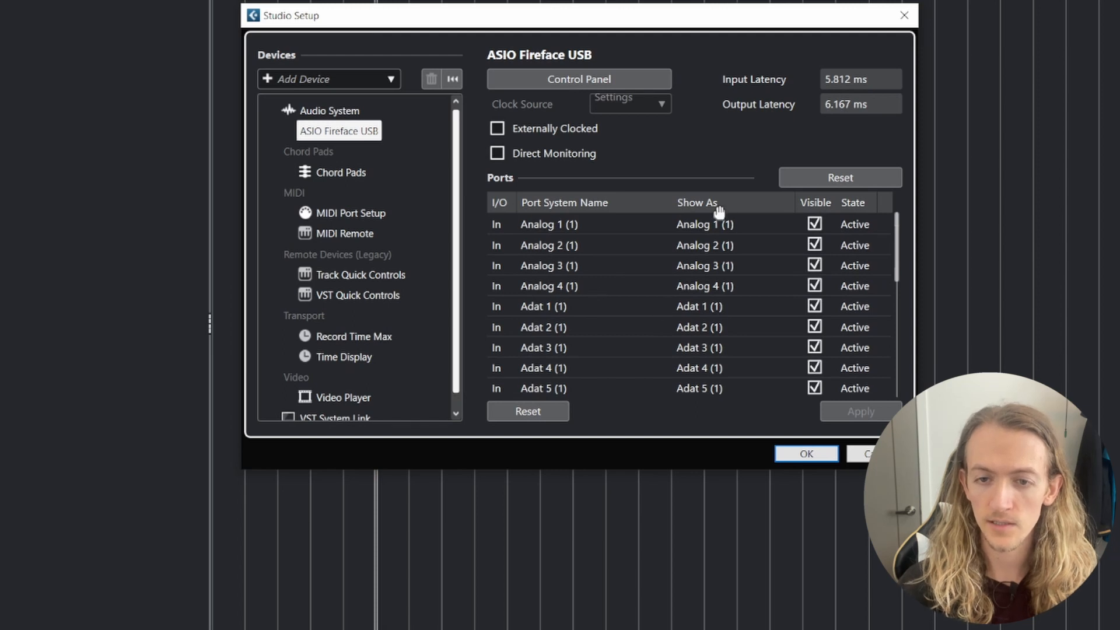
- Set the displayed name of the Analog 1 (1) input port to "Vocal Mic"
double_click(708, 220)
drag(735, 222, 672, 223)
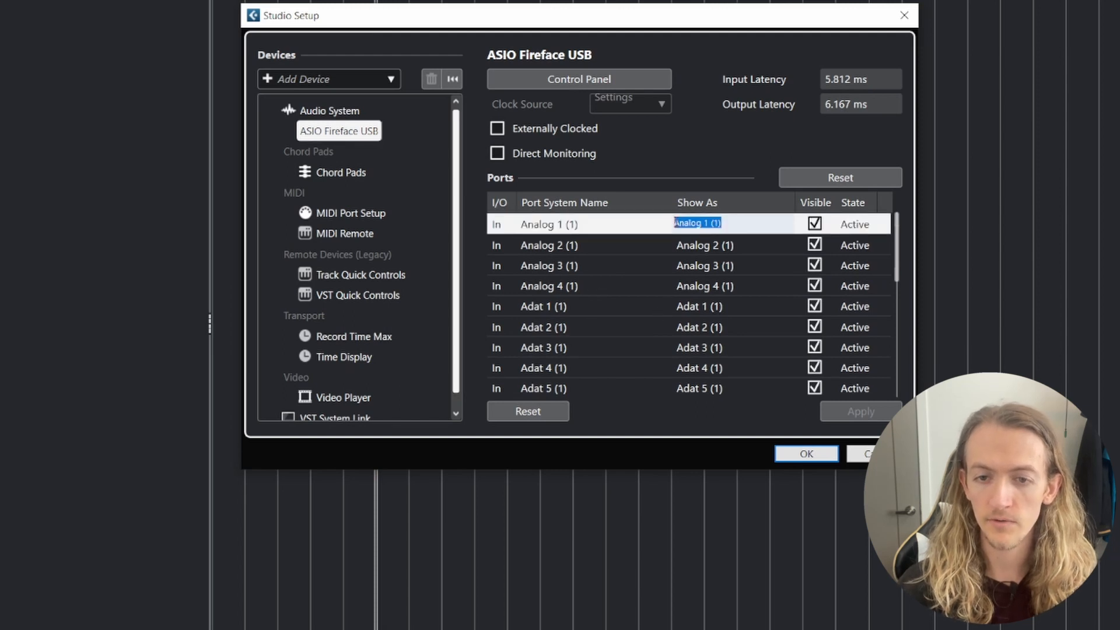
click(741, 224)
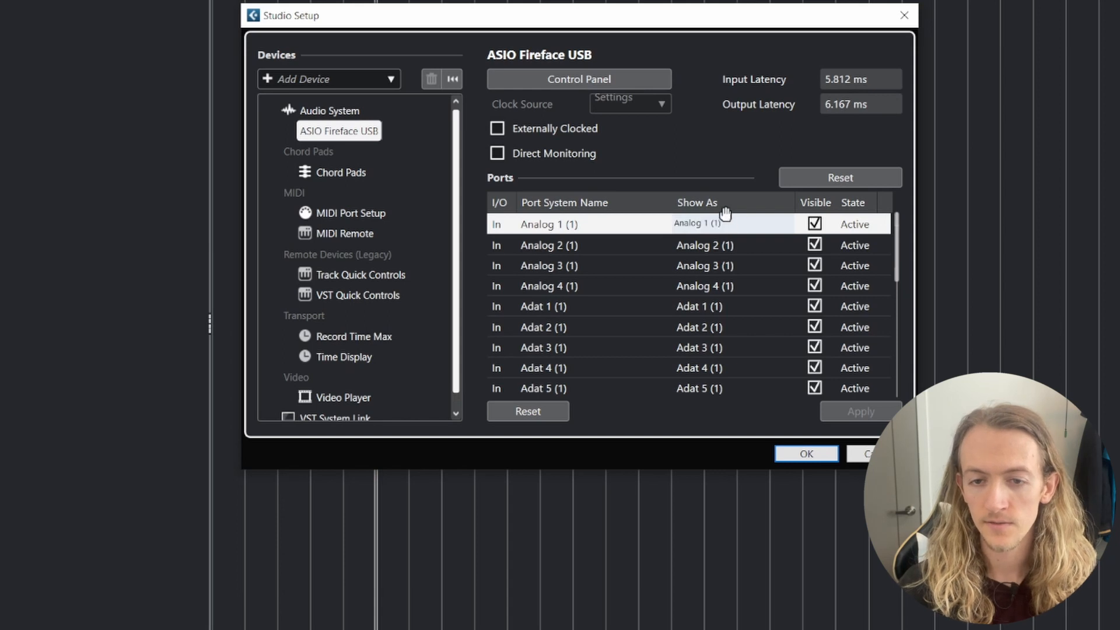
drag(727, 223, 675, 224)
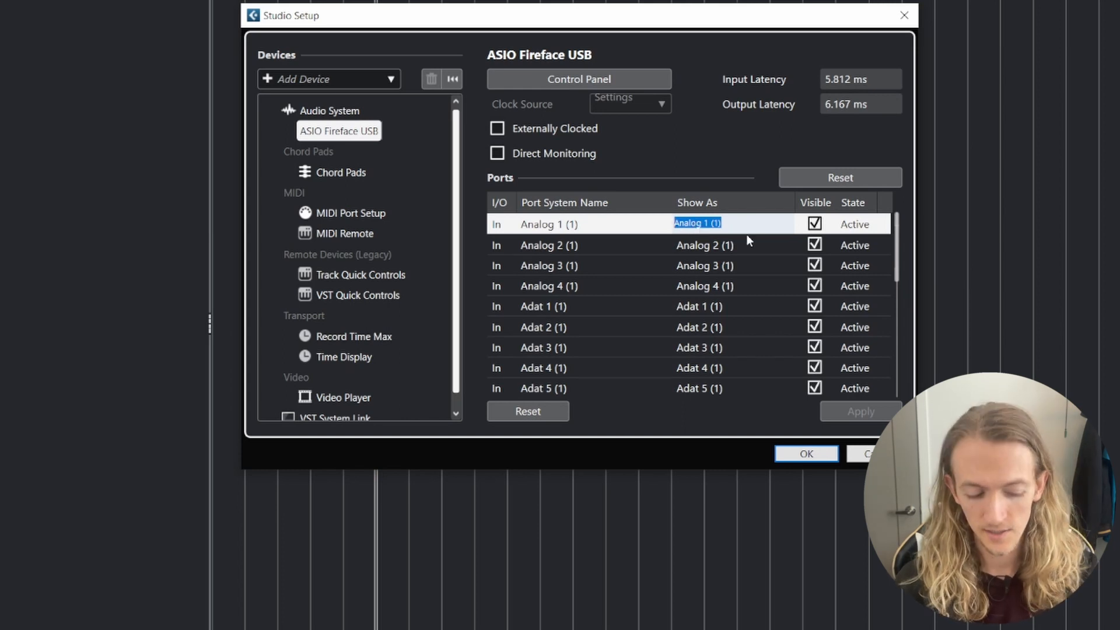
key(BackSpace)
text(Vocal Mic)
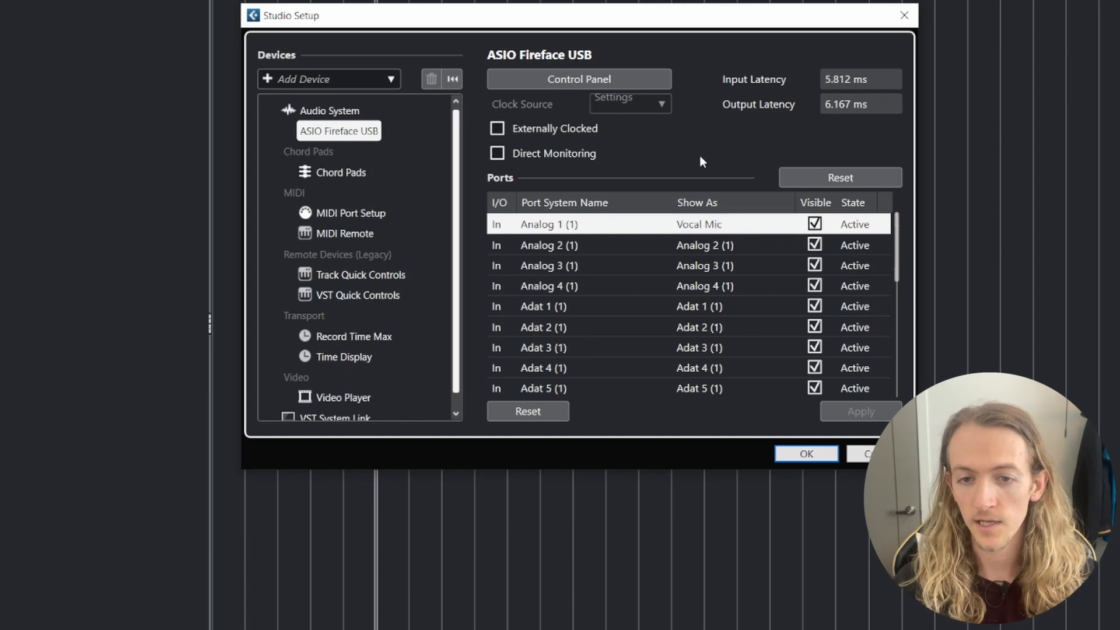
- Reset the ASIO Fireface USB port settings to restore the first input's default displayed name, and reset the device
double_click(739, 224)
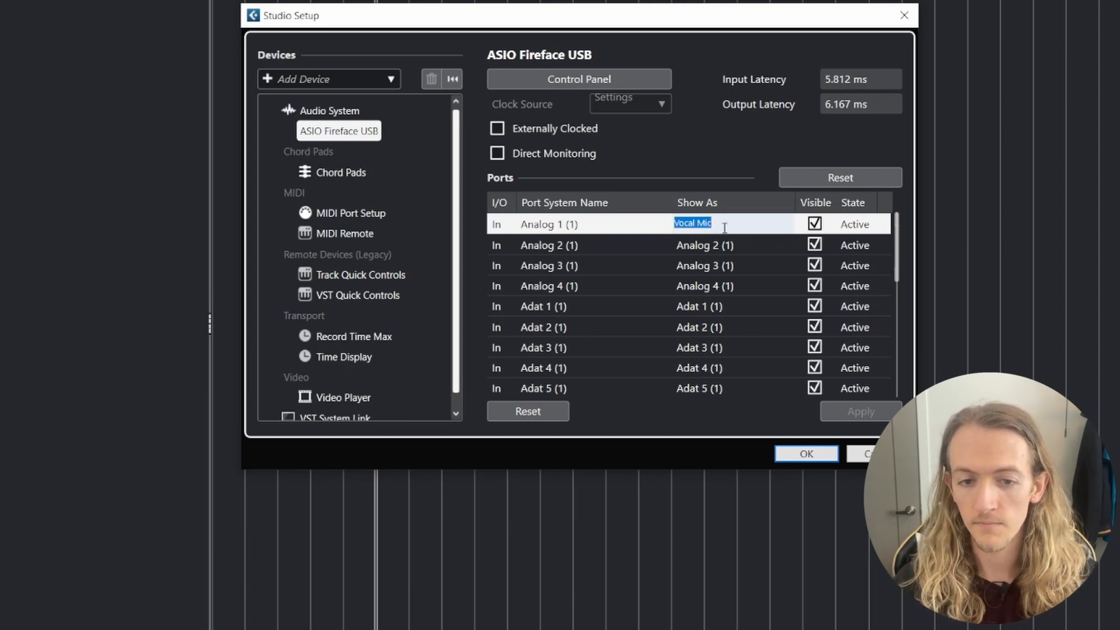
click(549, 411)
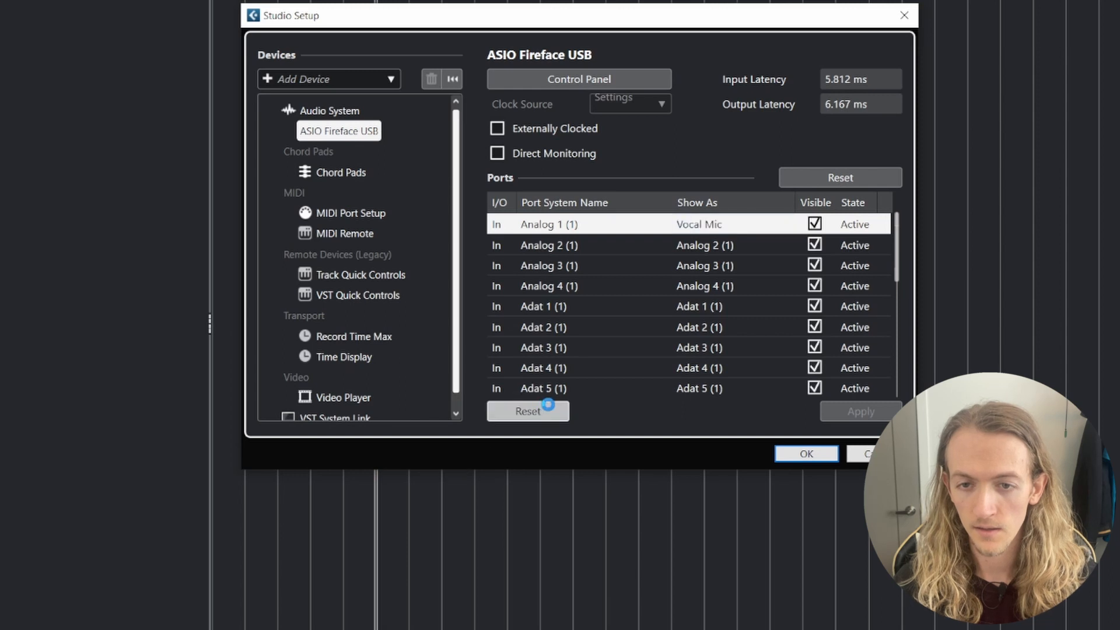
click(835, 178)
click(523, 318)
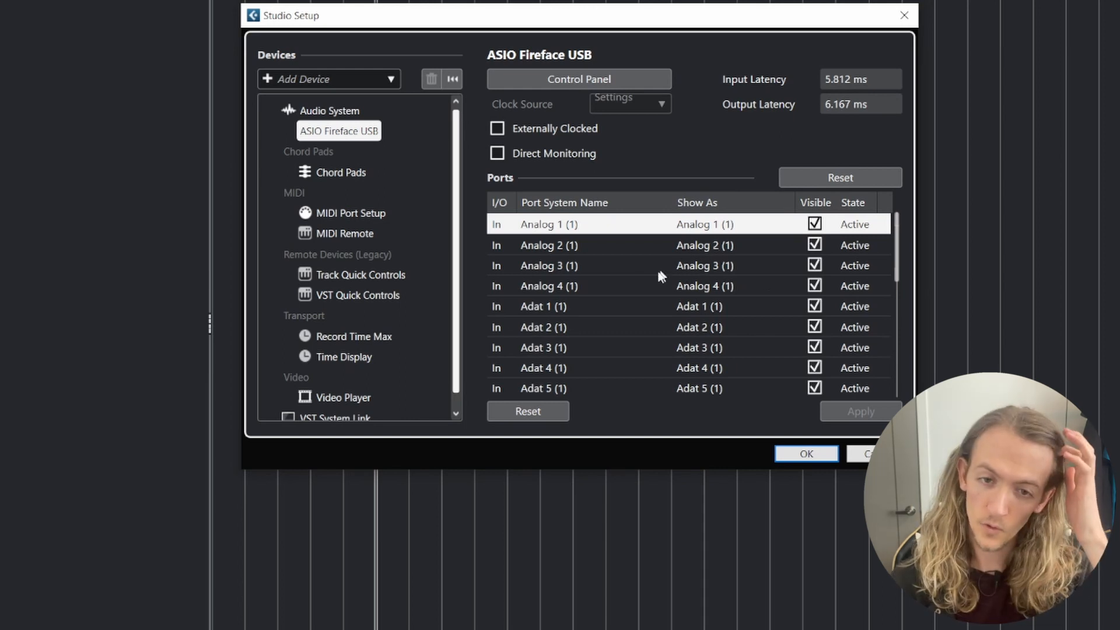
click(529, 412)
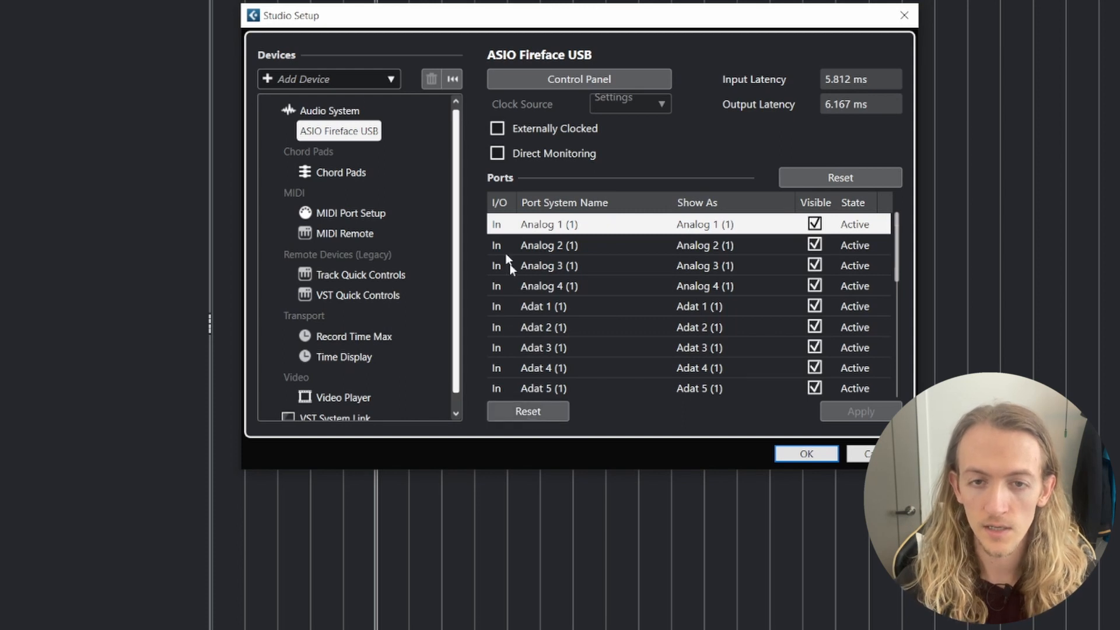
- Open the ASIO Fireface USB driver's control panel and set its buffer size to 128 samples
click(343, 112)
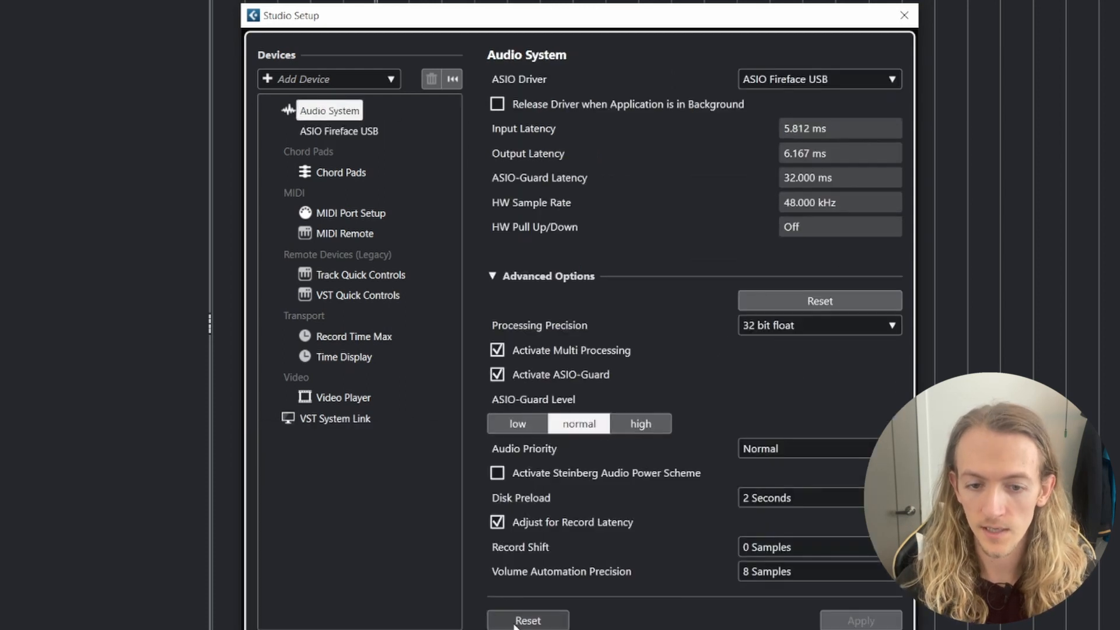
click(353, 133)
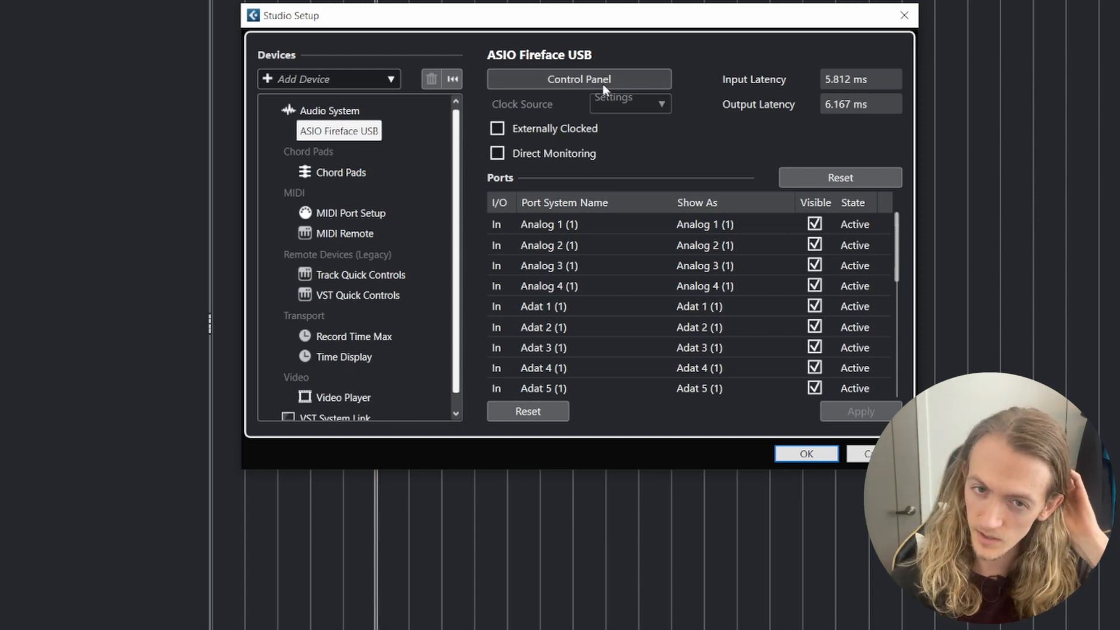
click(572, 79)
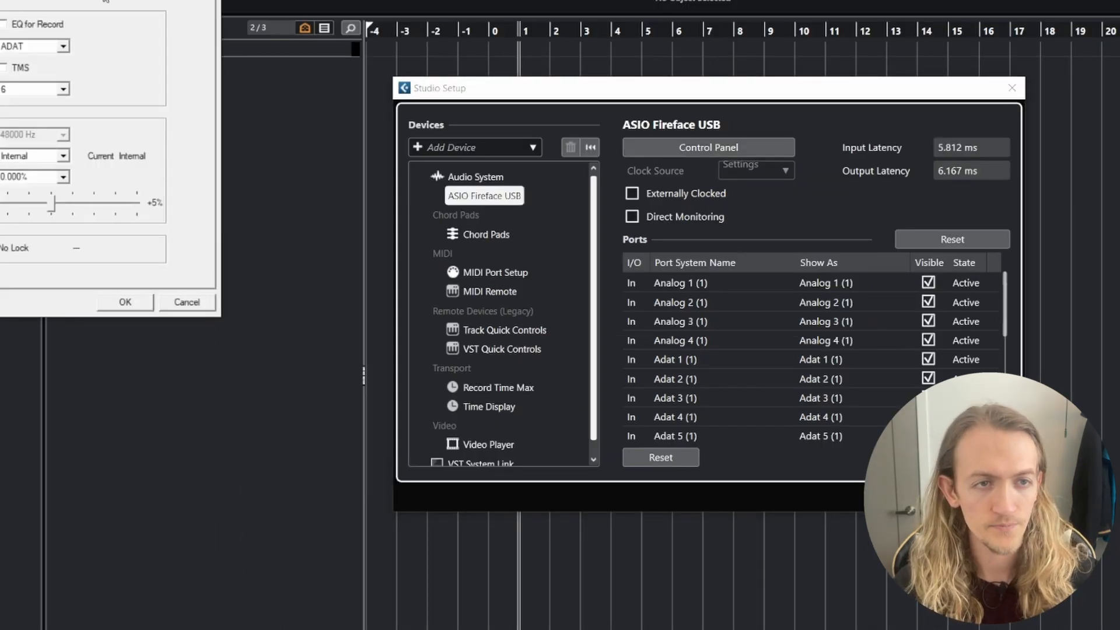
drag(52, 0, 179, 40)
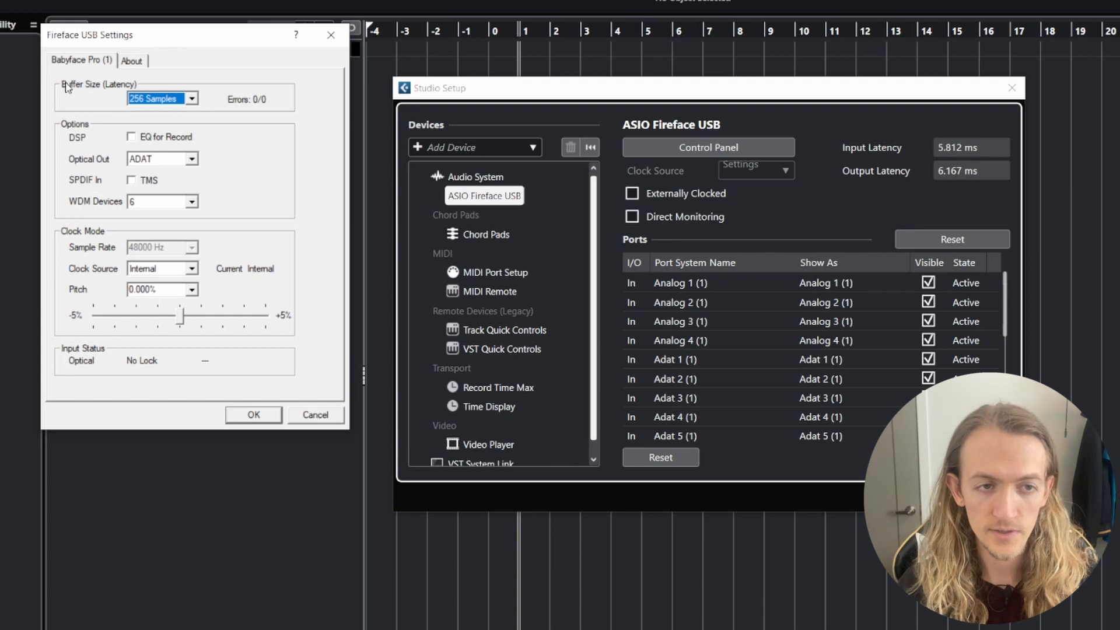
click(191, 99)
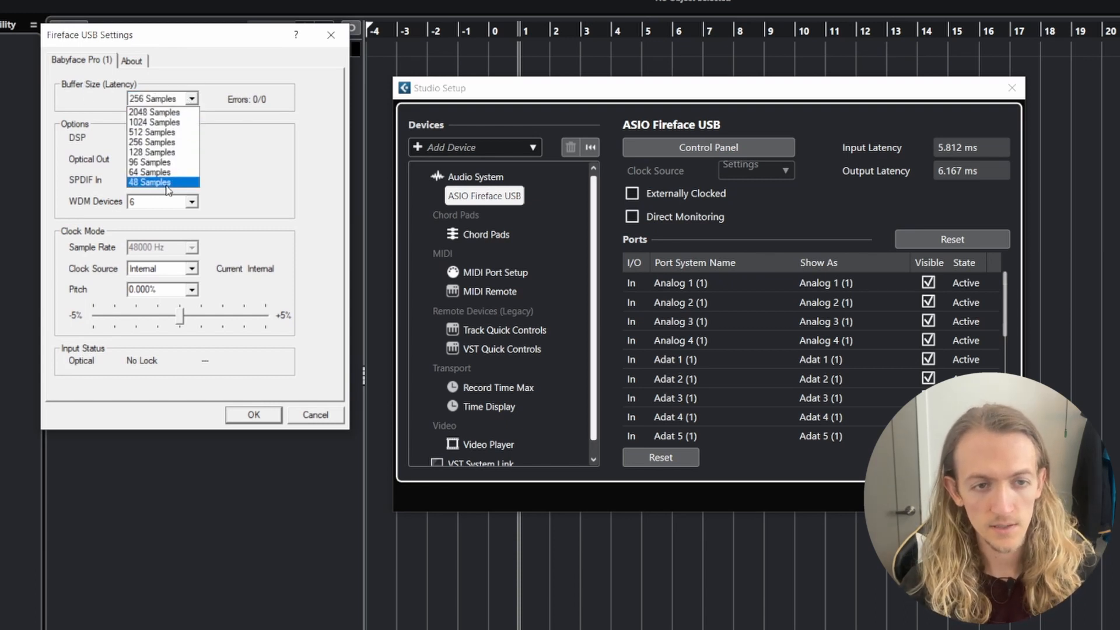
click(230, 83)
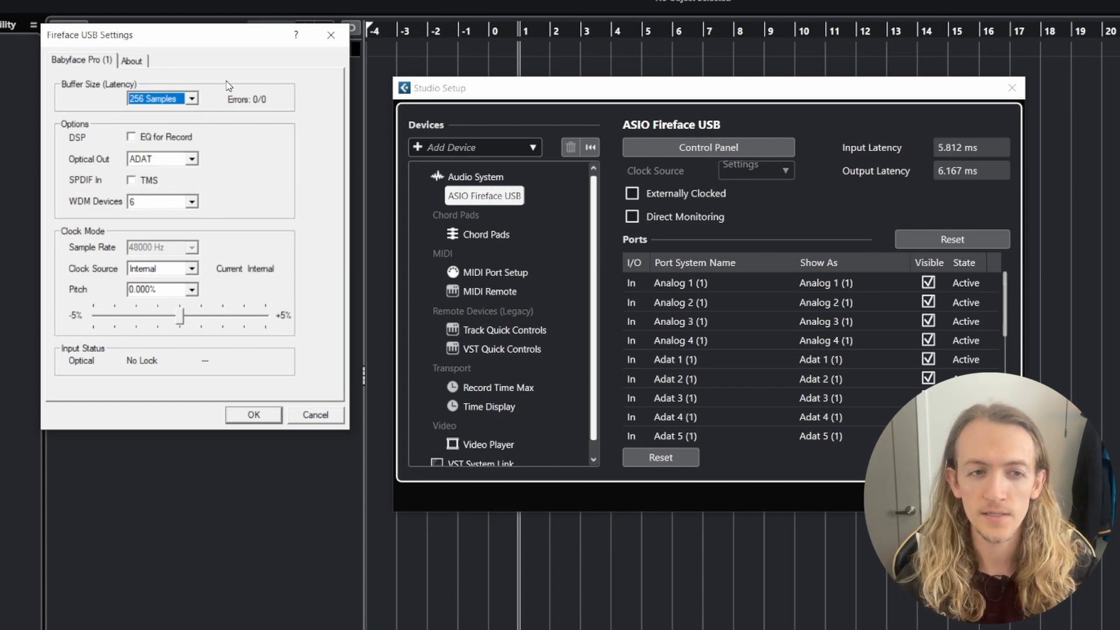
click(192, 98)
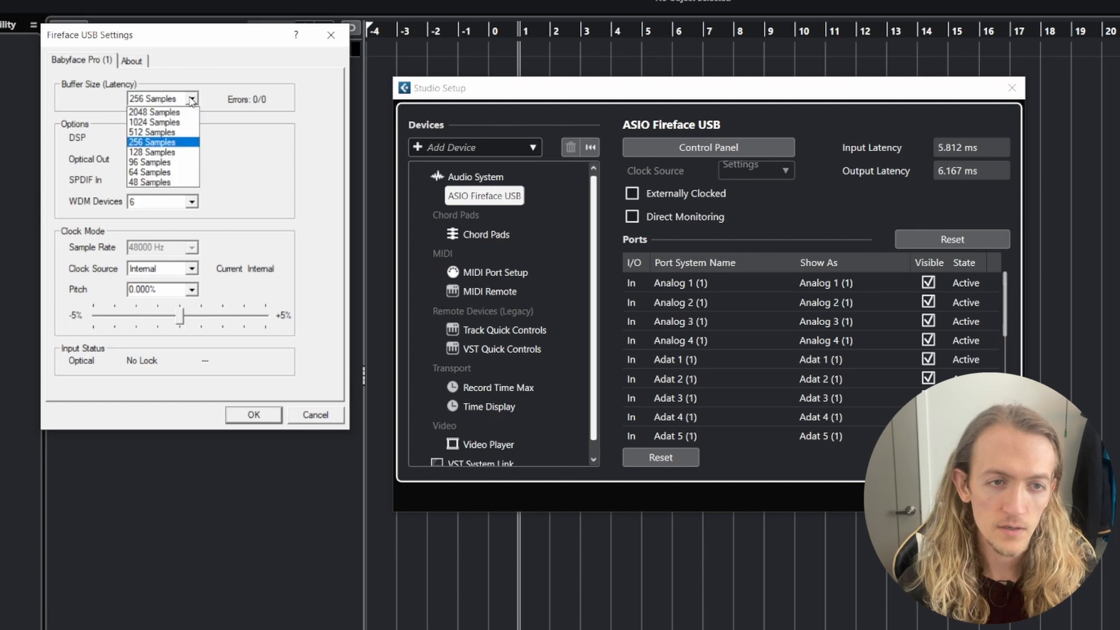
click(160, 153)
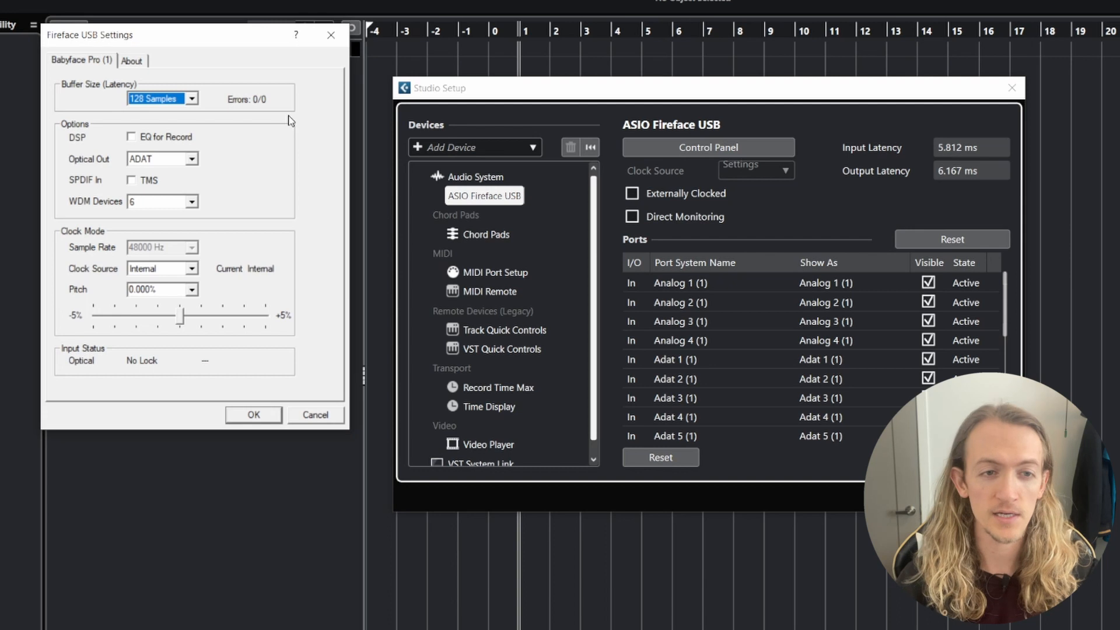
- Lower the Fireface USB buffer size to 48 samples in the driver settings
click(188, 99)
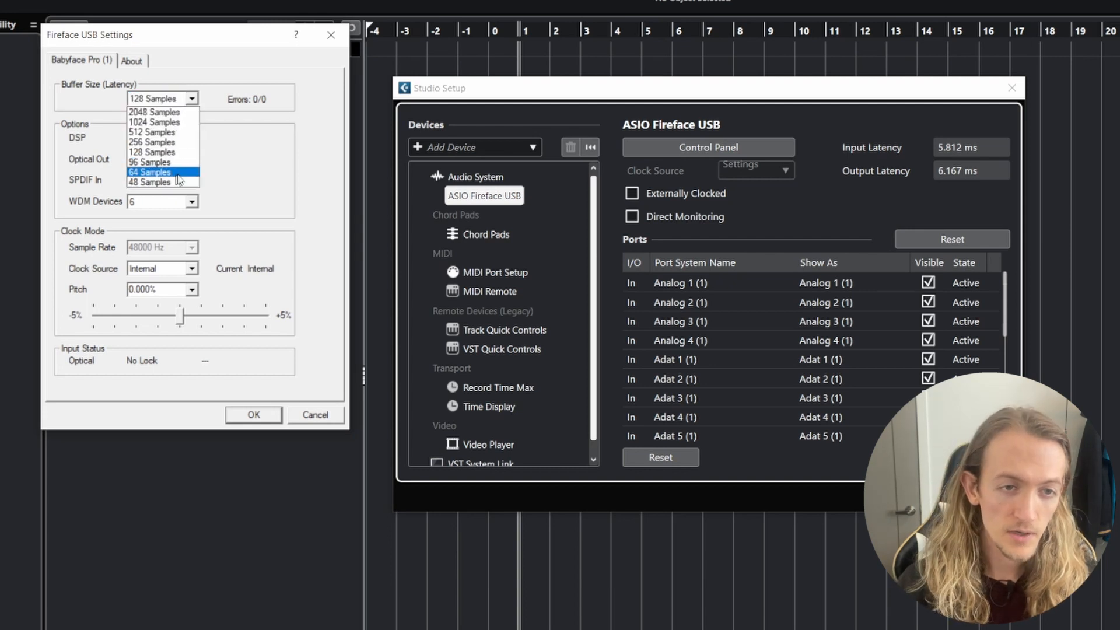
click(887, 171)
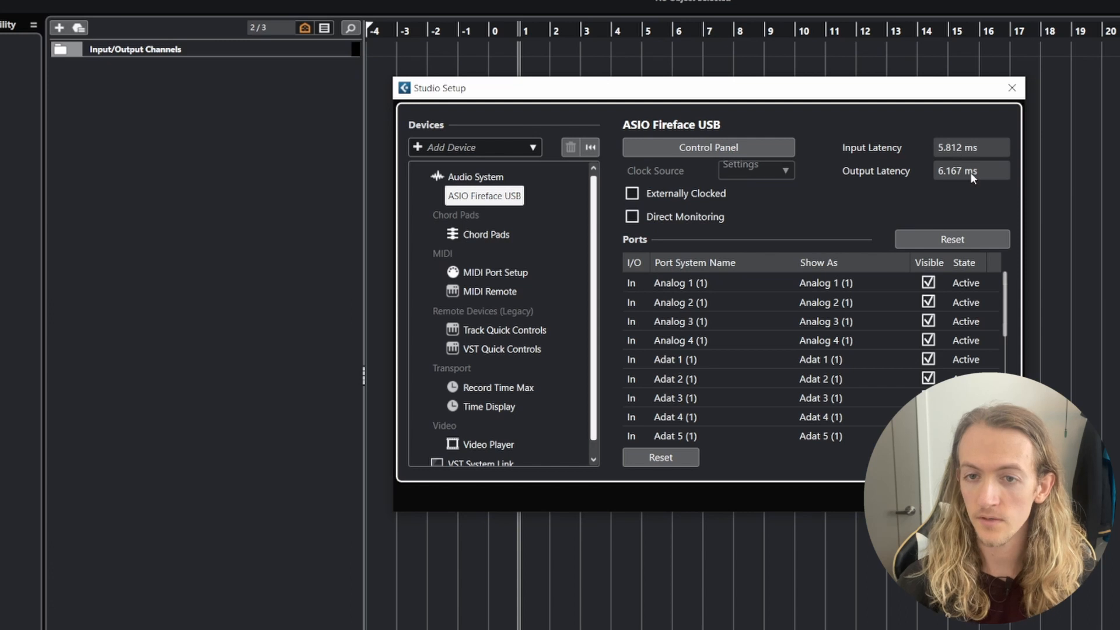
click(785, 147)
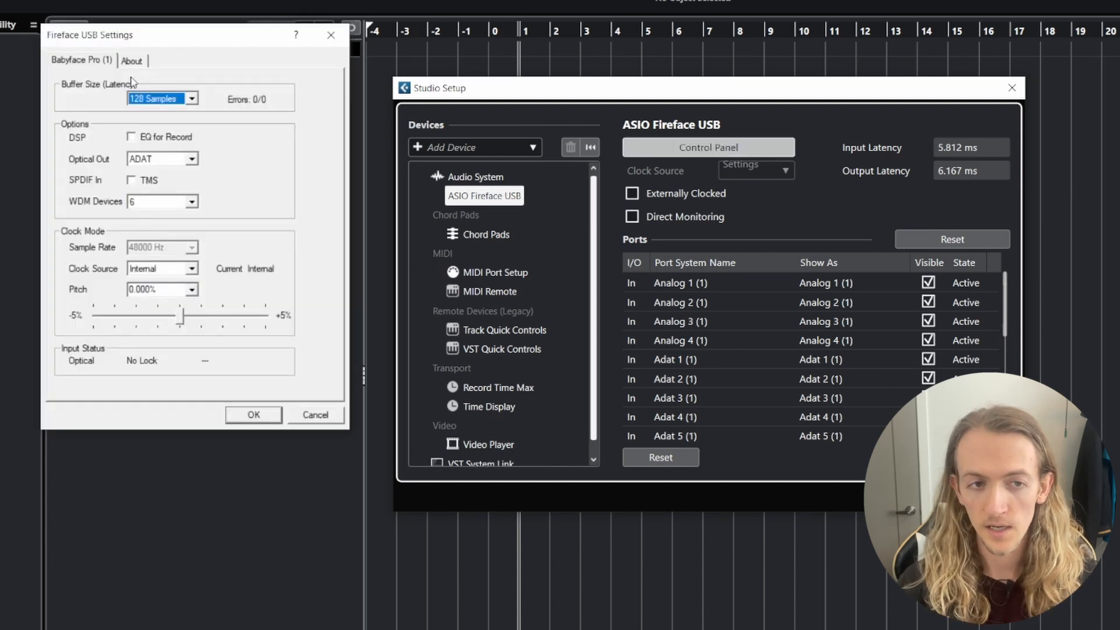
click(192, 99)
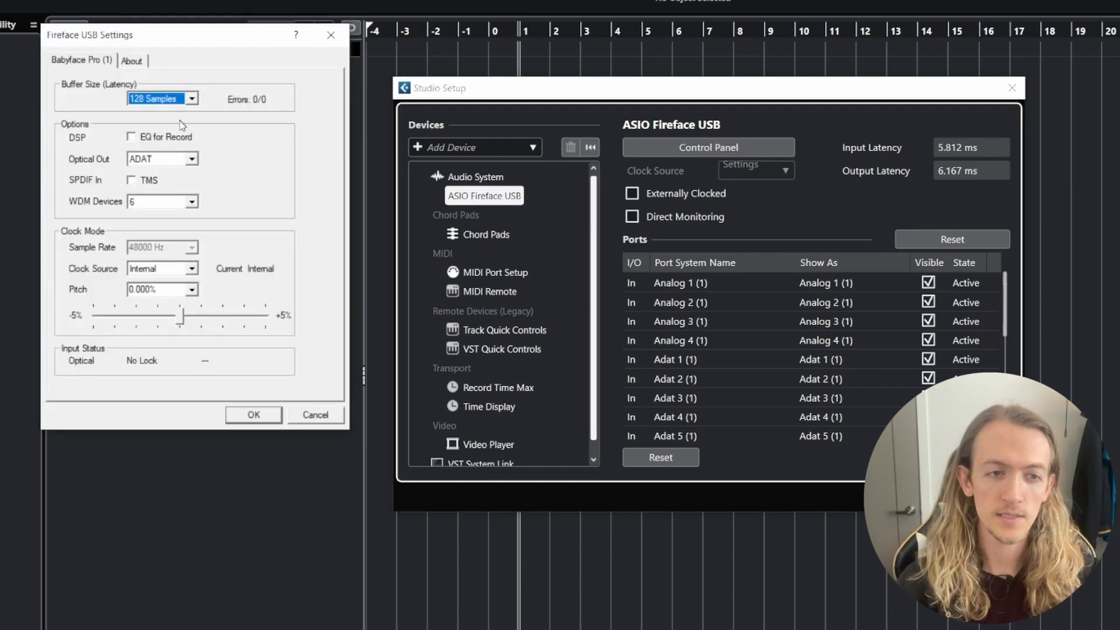
click(170, 182)
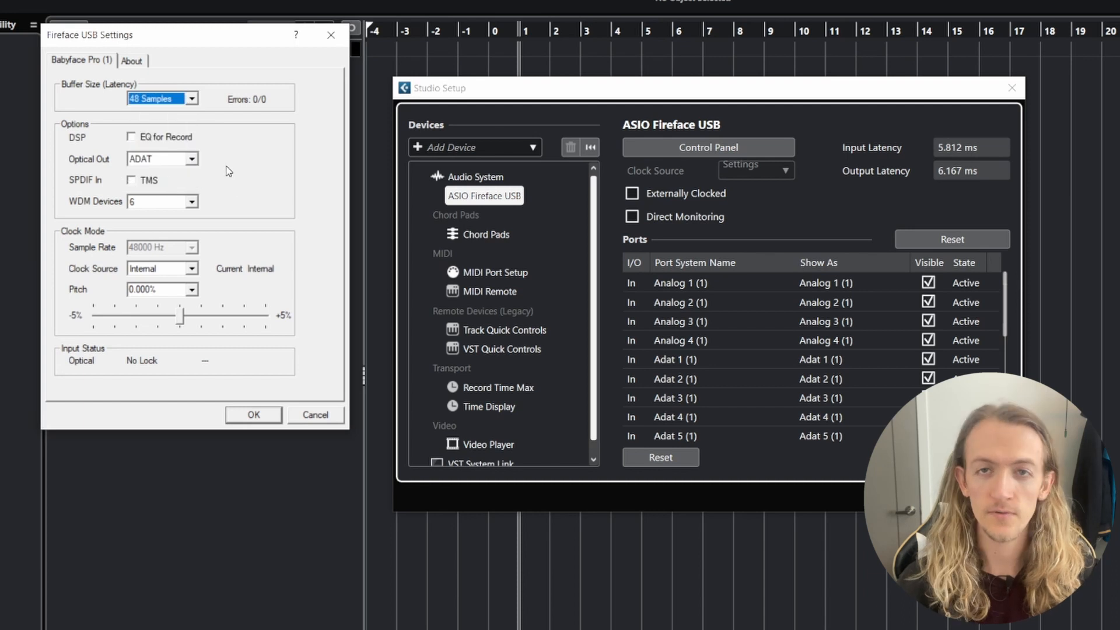
- Set the Fireface USB buffer size to 256 samples
click(174, 105)
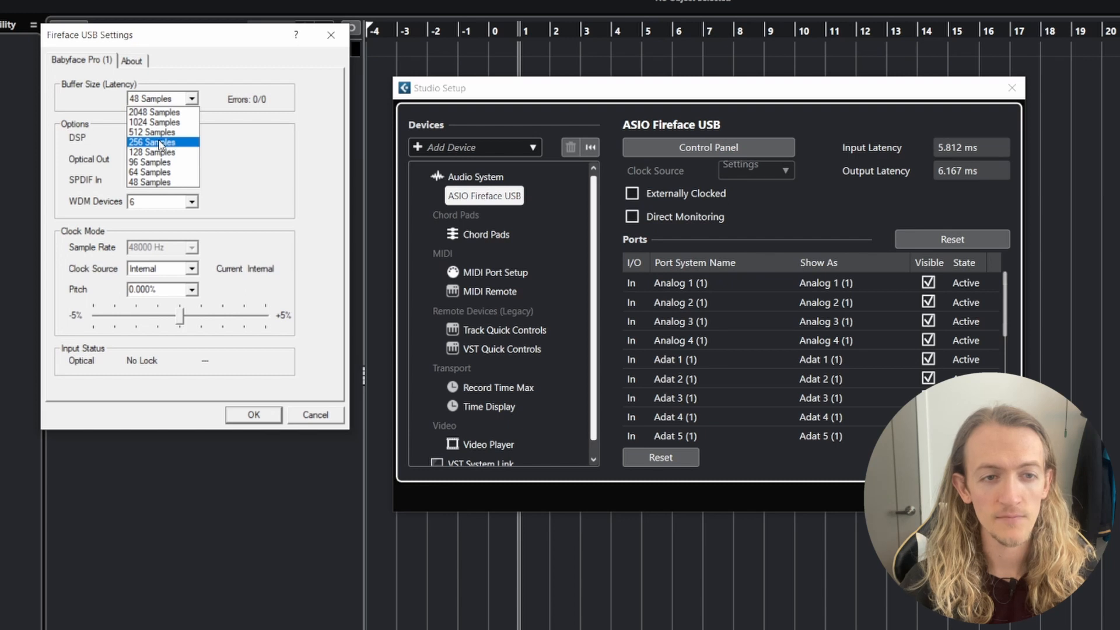
click(160, 144)
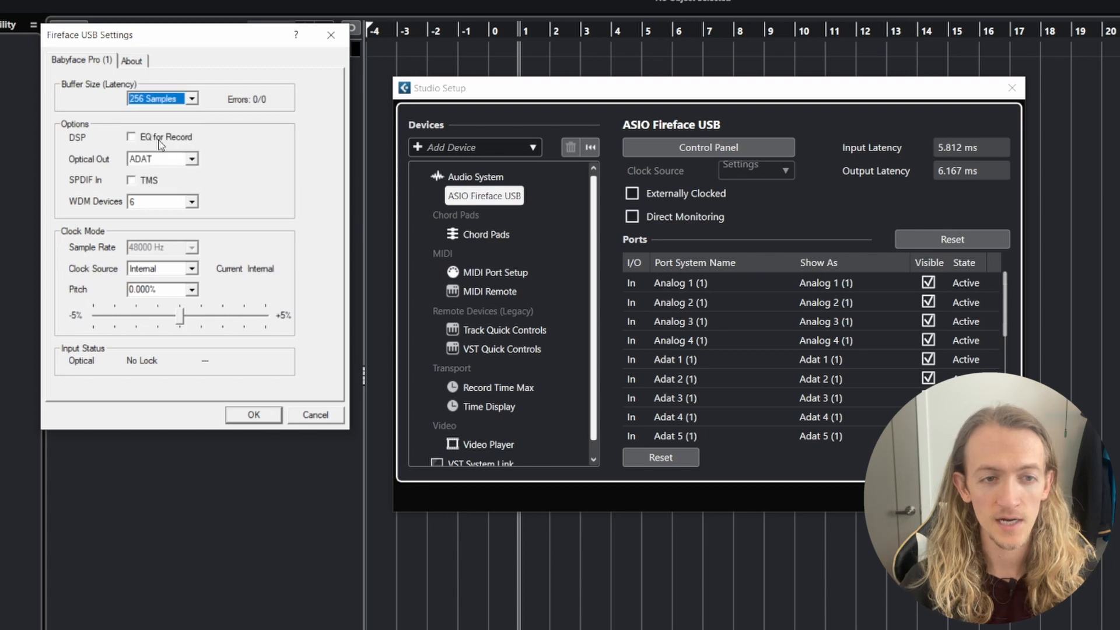
click(184, 101)
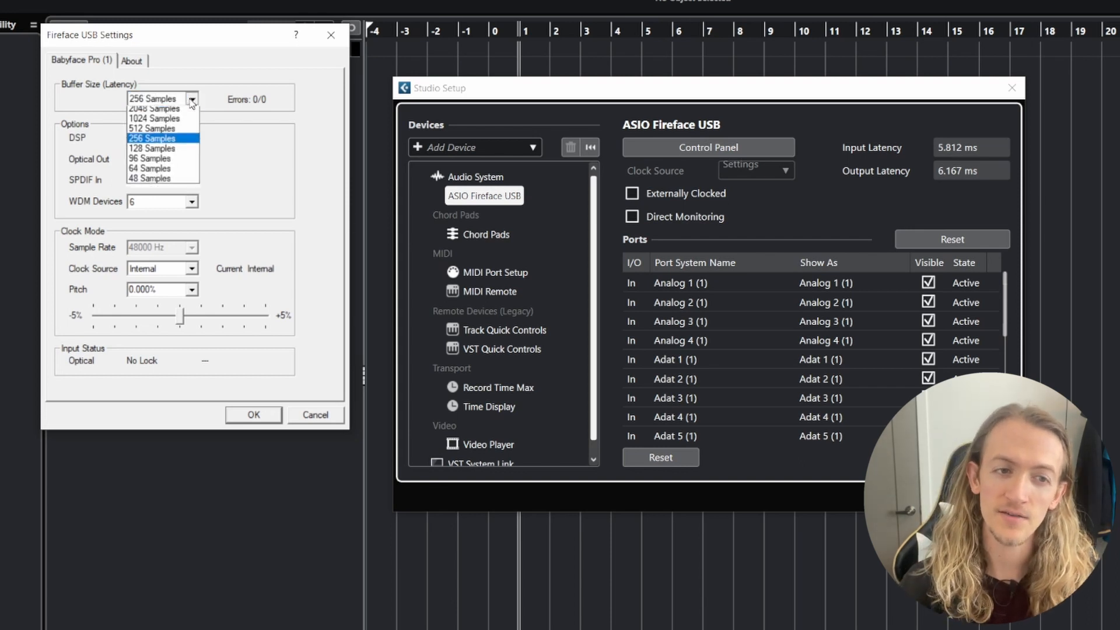
click(242, 129)
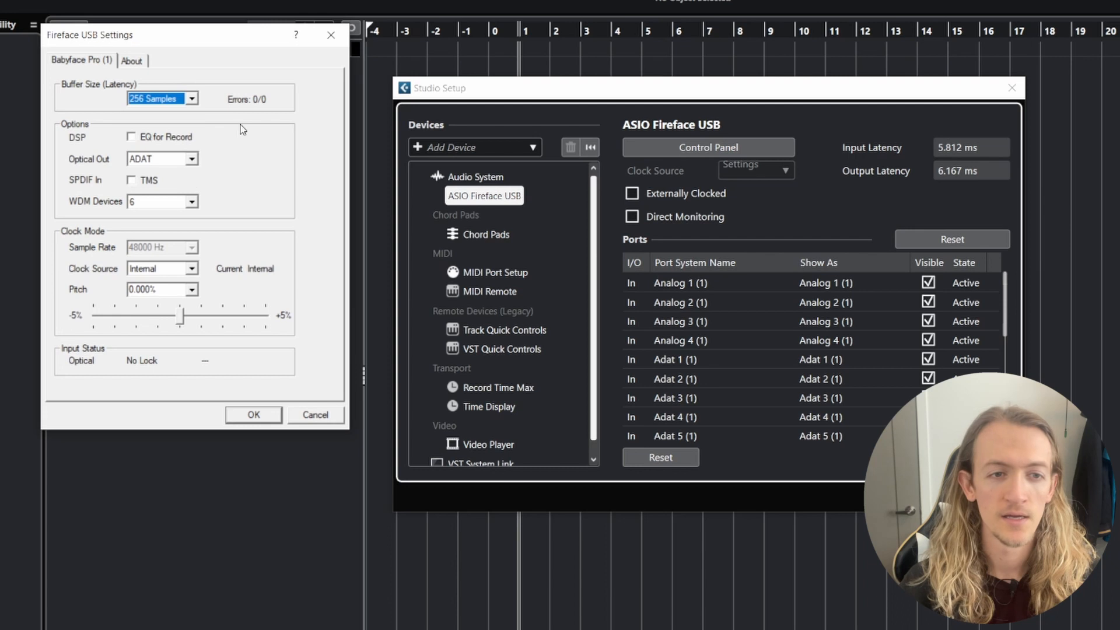
- Raise the buffer size to 1024 samples, confirm the driver settings, and reset the ASIO Fireface USB device page
click(186, 103)
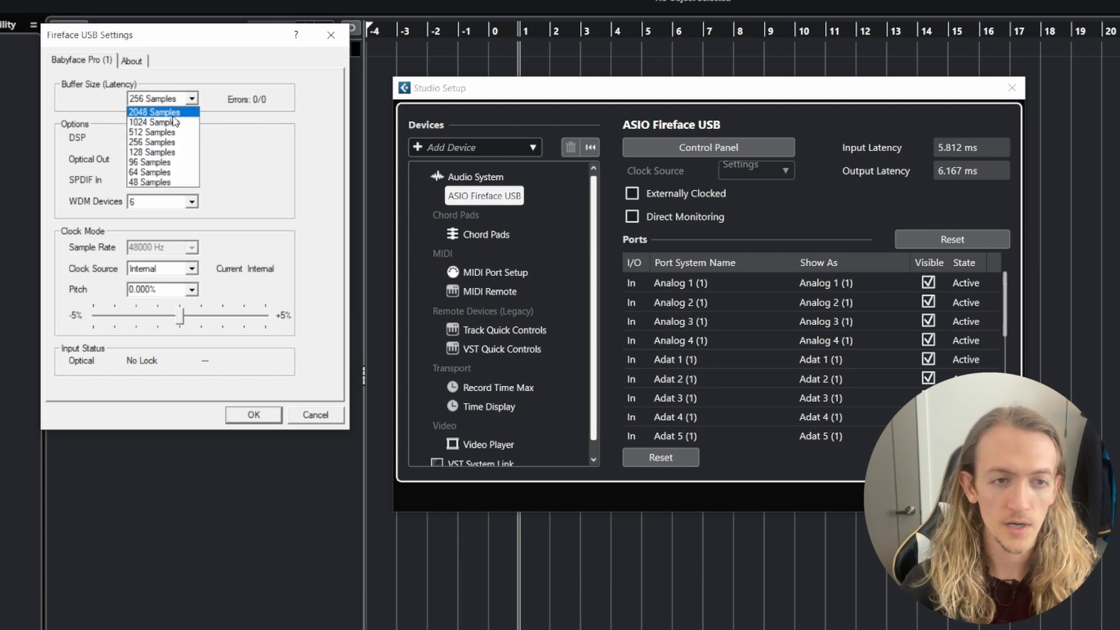
click(172, 123)
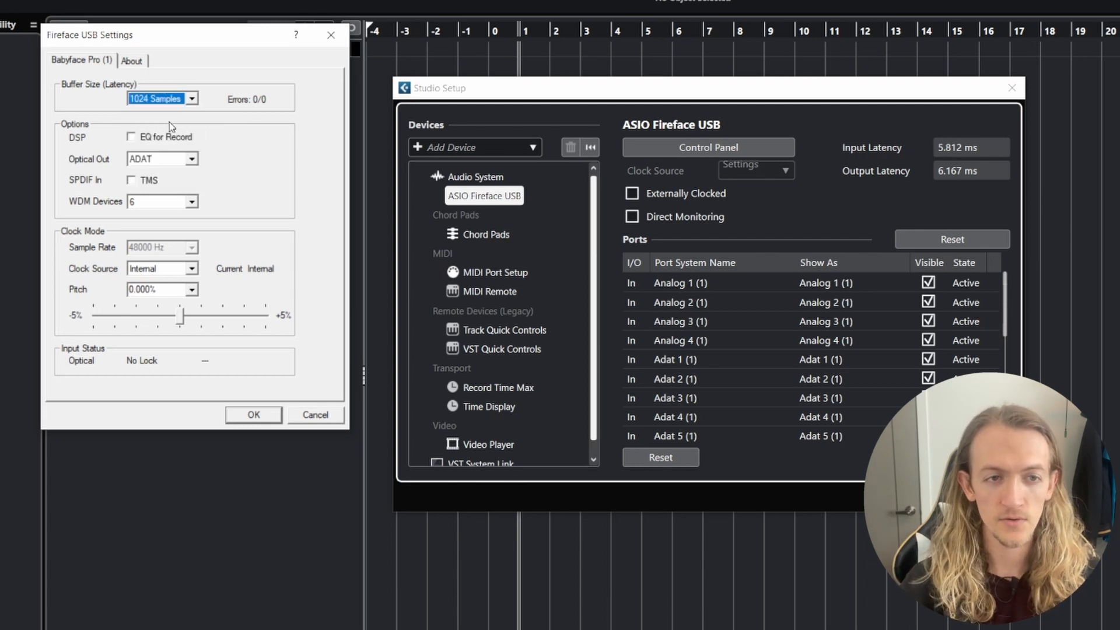
click(245, 415)
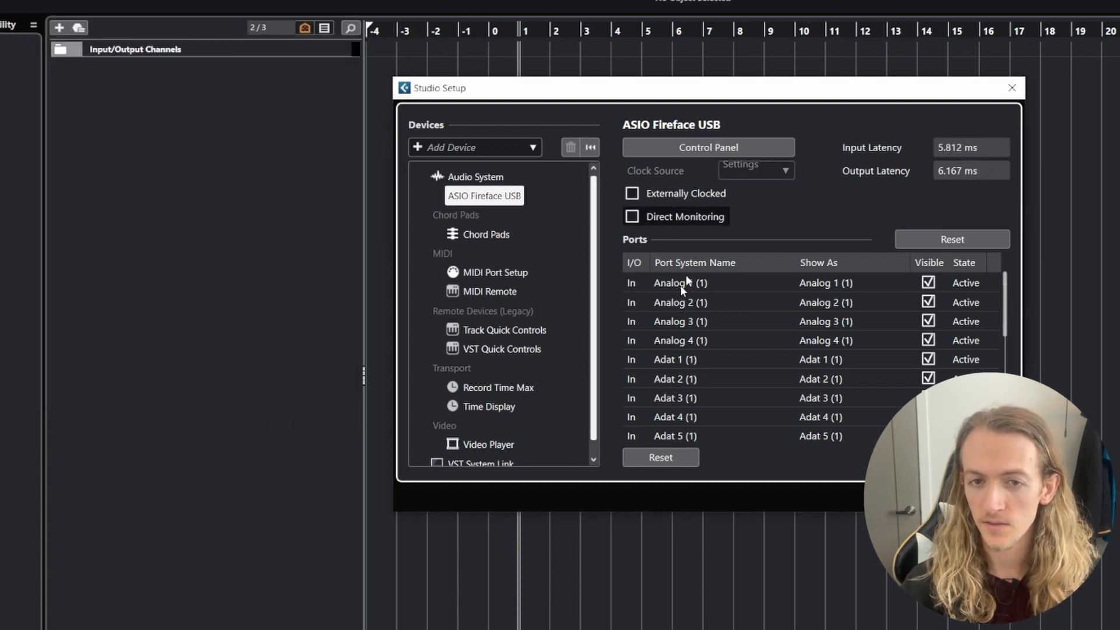
click(669, 453)
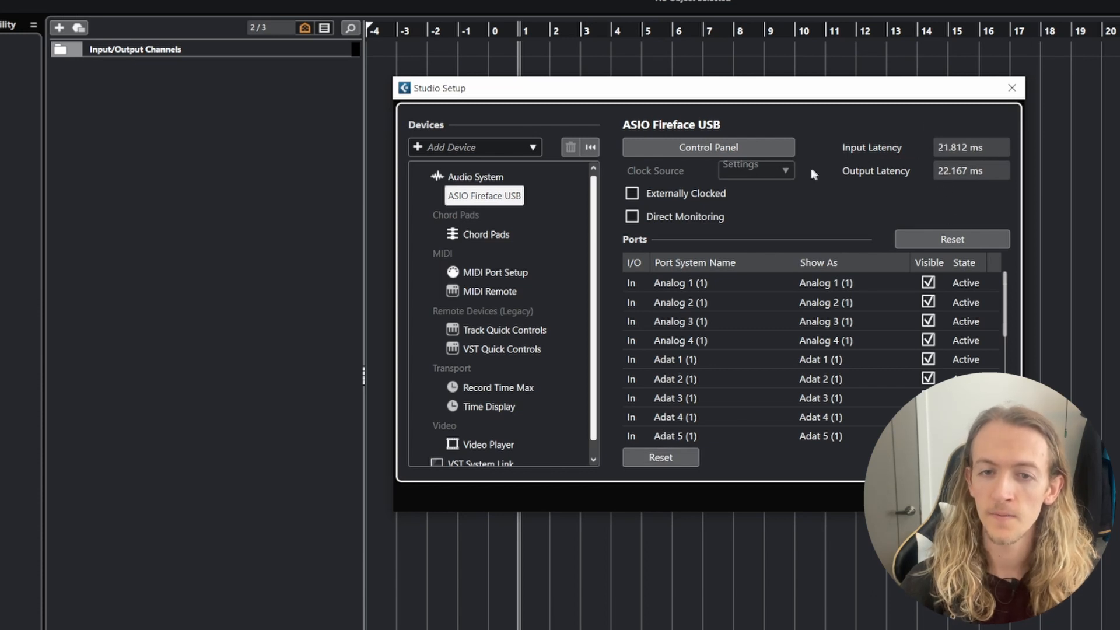
- Reopen the ASIO Fireface USB driver settings, try a 128-sample buffer, and set the buffer size to 256 samples
click(686, 151)
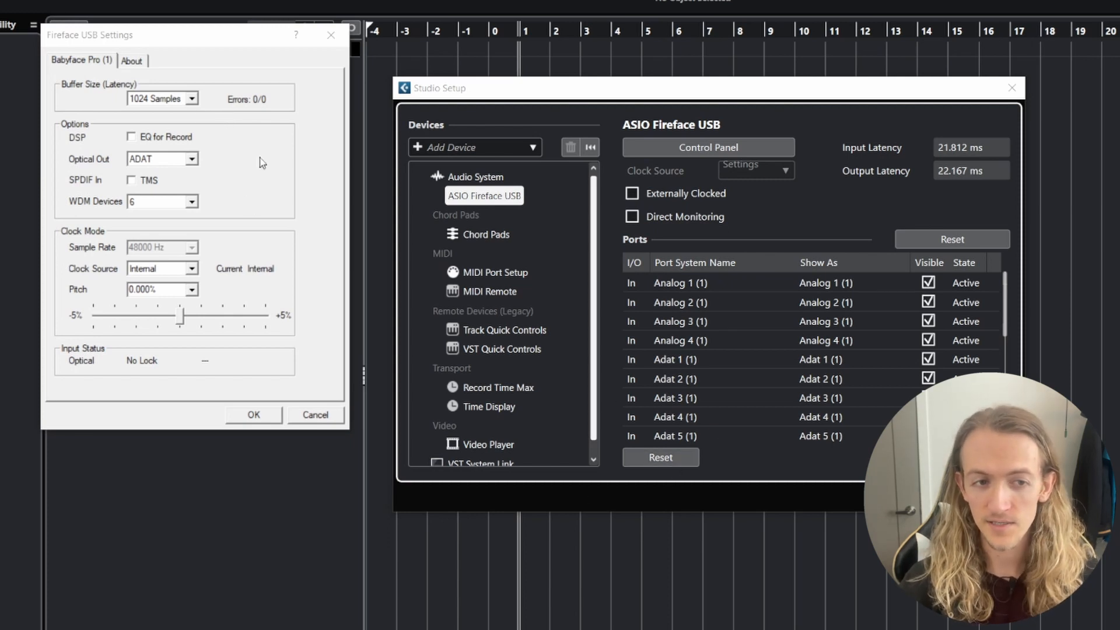
click(330, 35)
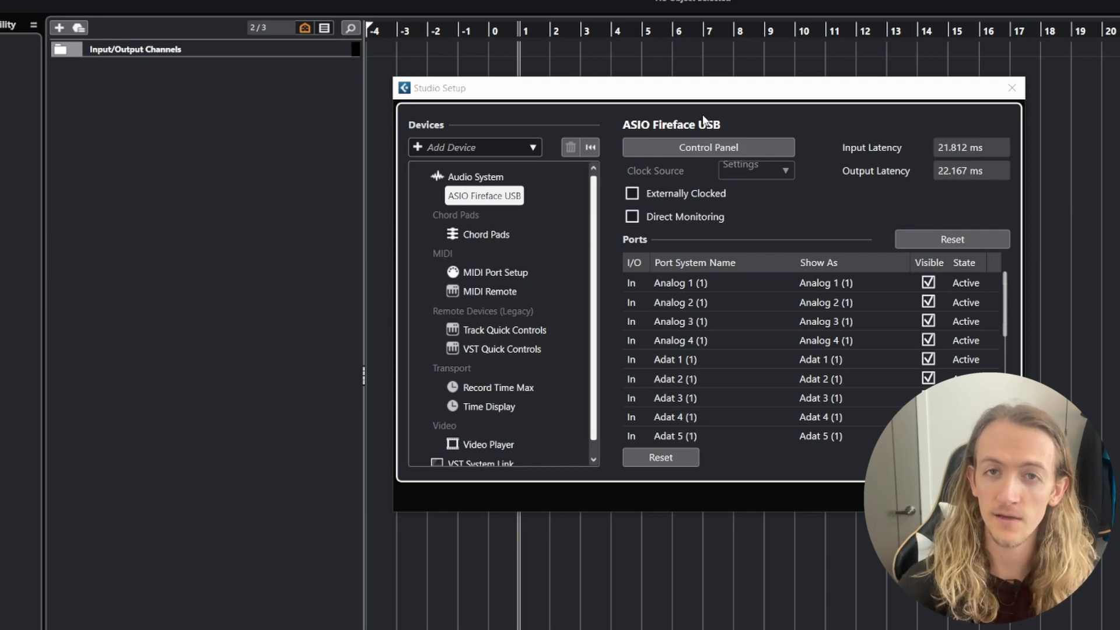
click(730, 149)
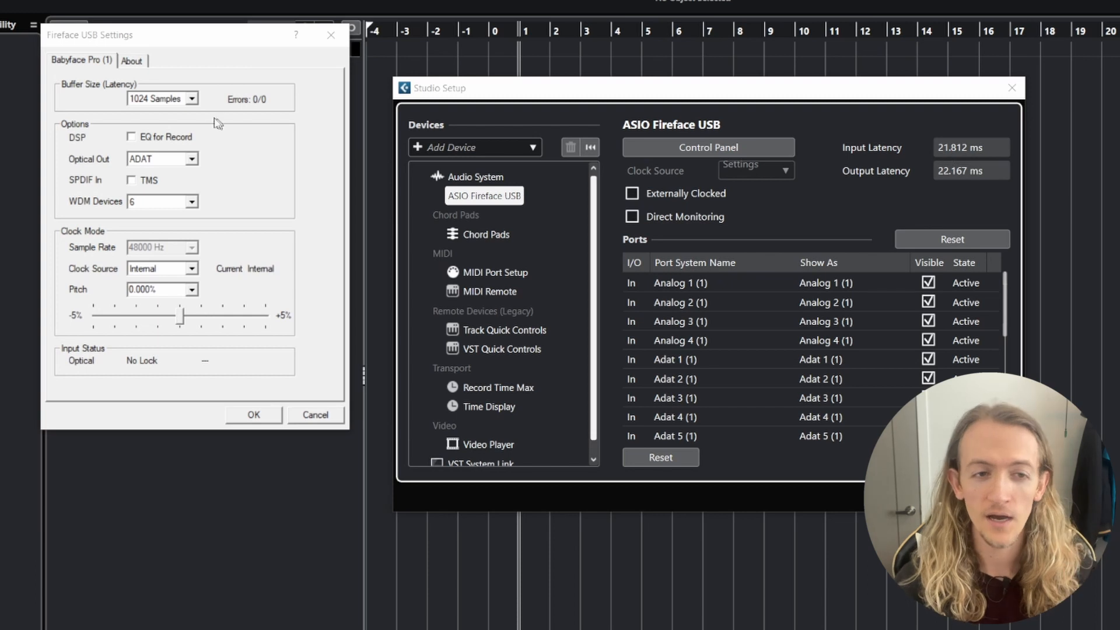
click(192, 101)
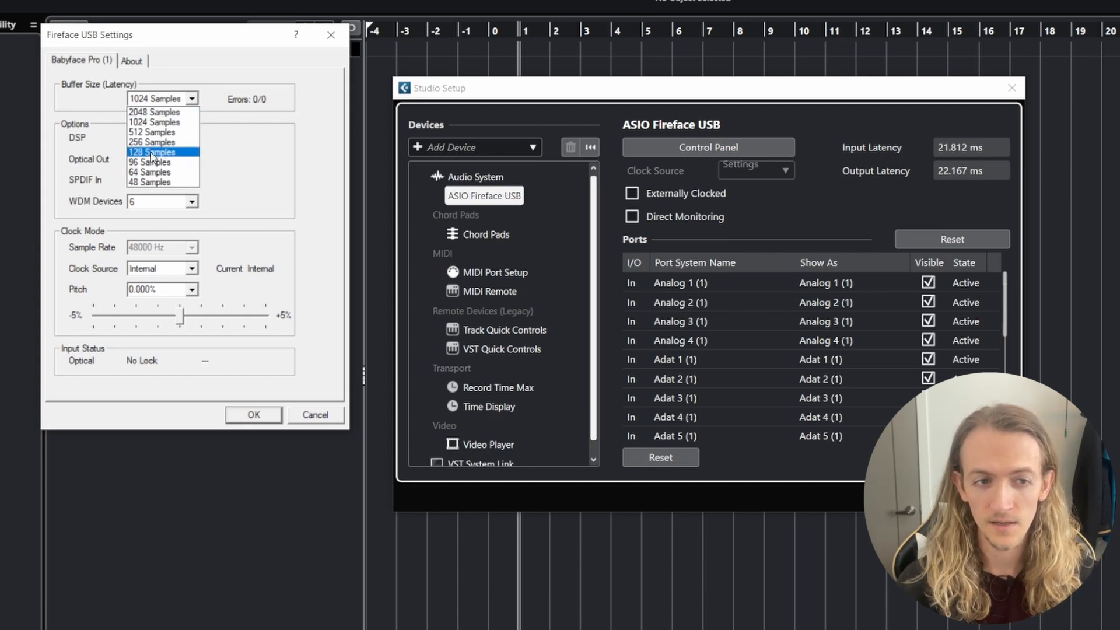
click(174, 152)
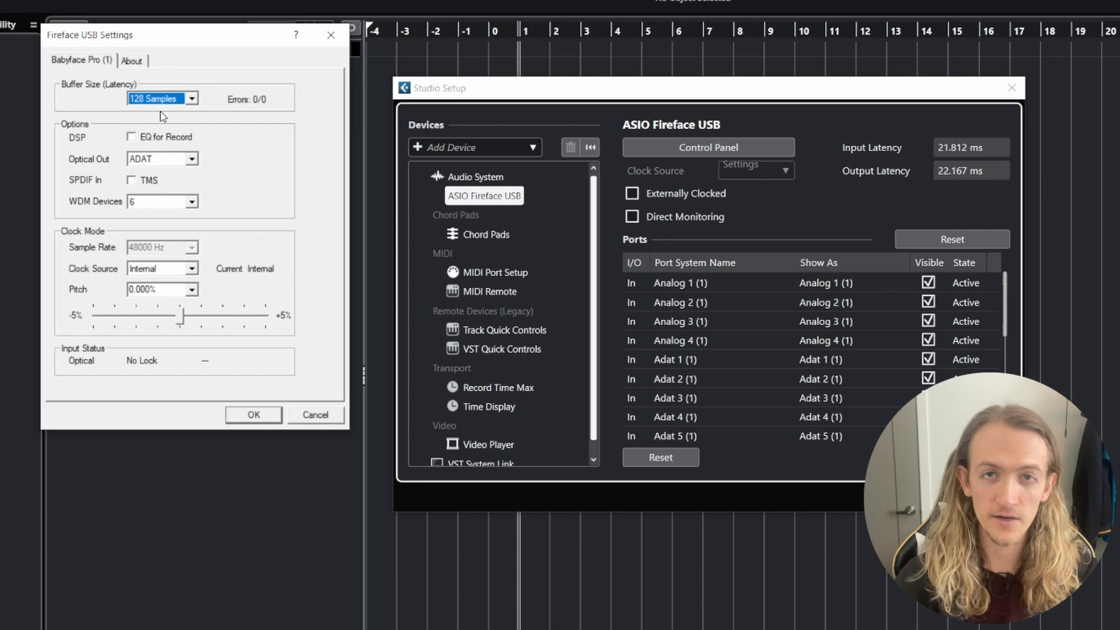
click(192, 99)
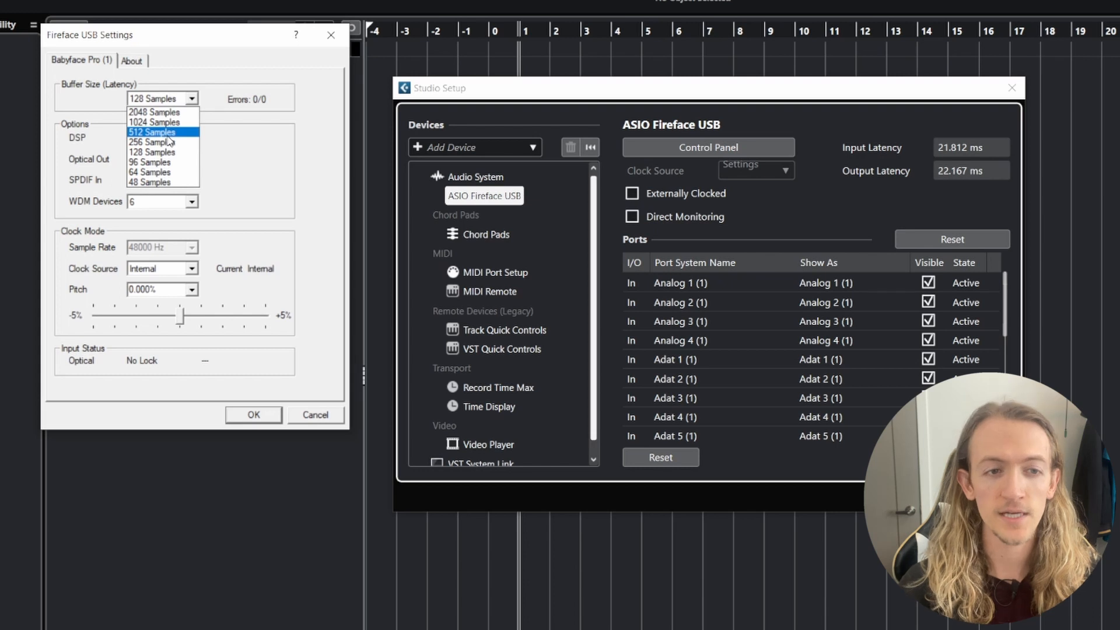
click(170, 143)
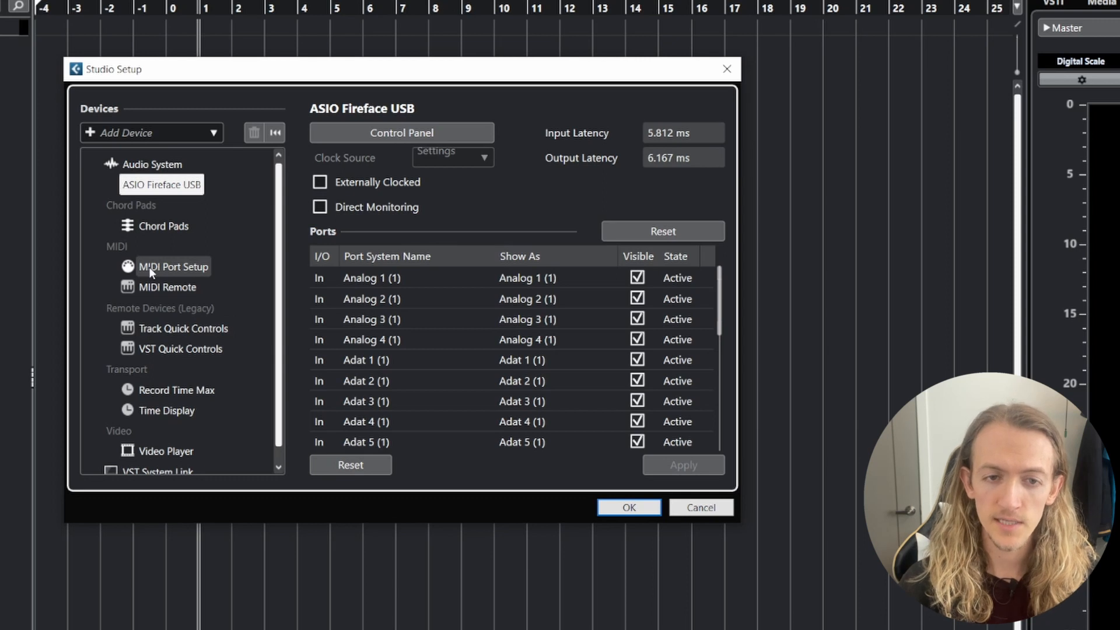
- Open the MIDI Port Setup and look through the MIDI input and output ports, including the Code 49 ports
click(150, 267)
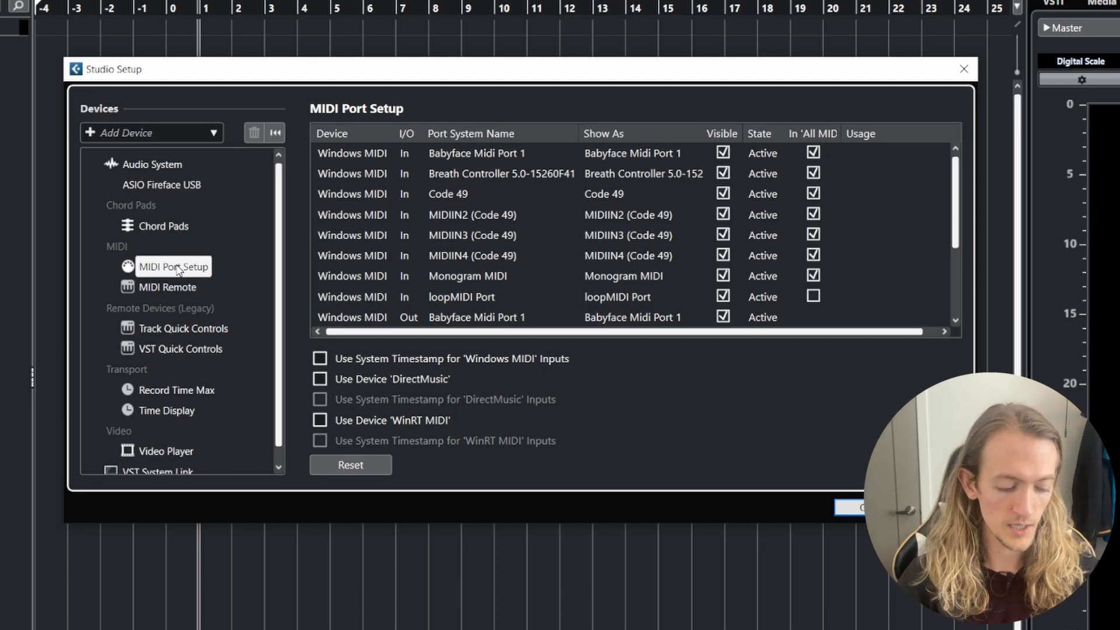
drag(350, 73, 270, 46)
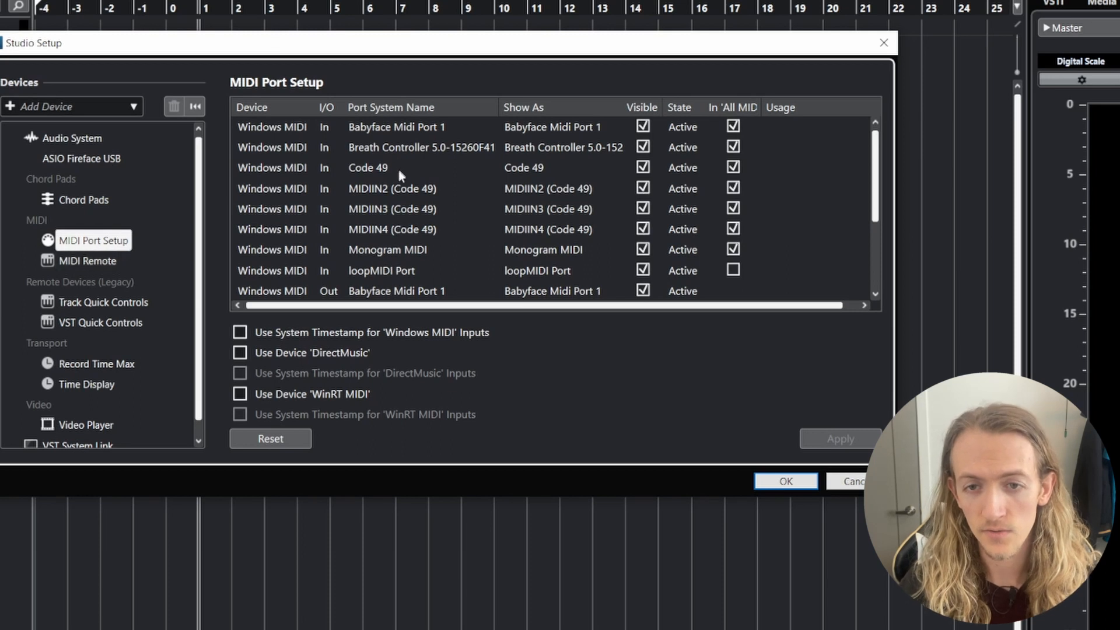
scroll(405, 183, down, 2)
scroll(398, 186, up, 2)
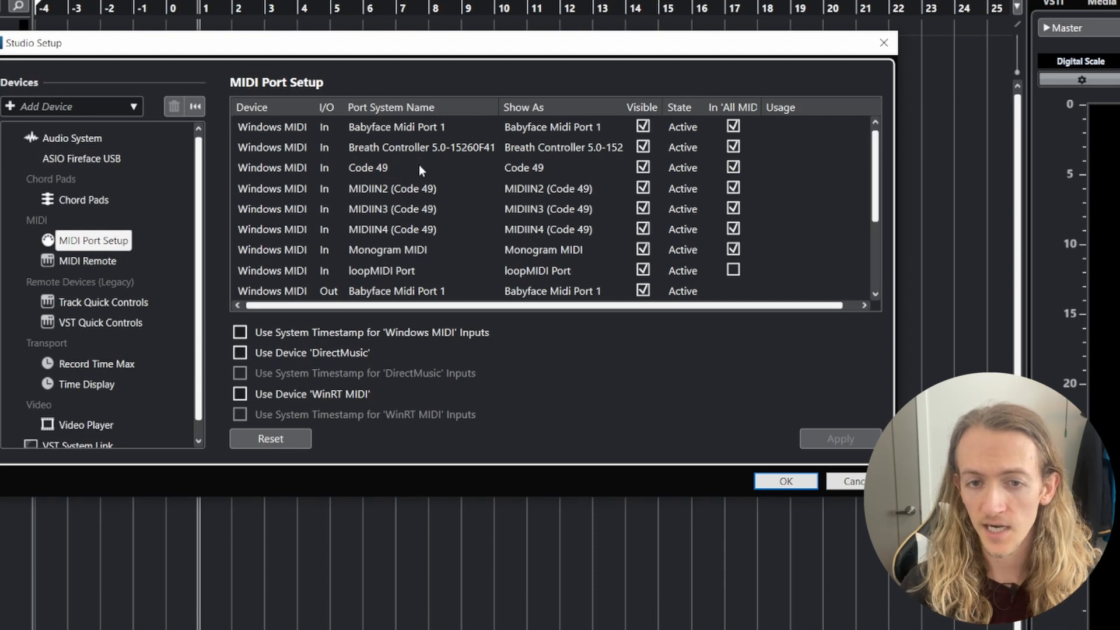
scroll(419, 166, down, 2)
scroll(412, 210, up, 1)
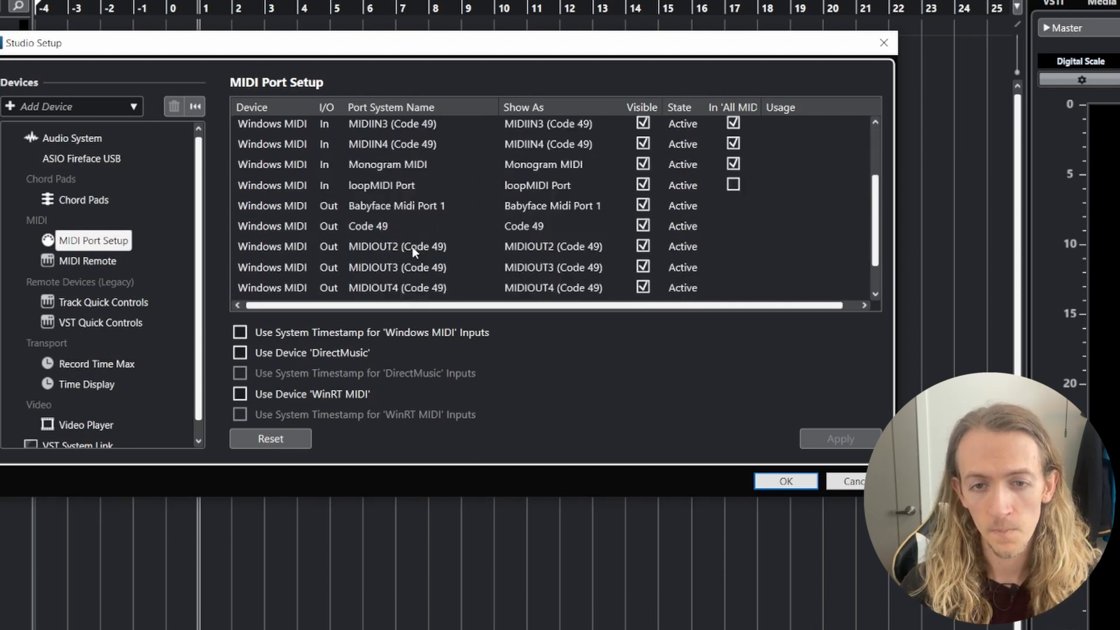
scroll(414, 250, up, 2)
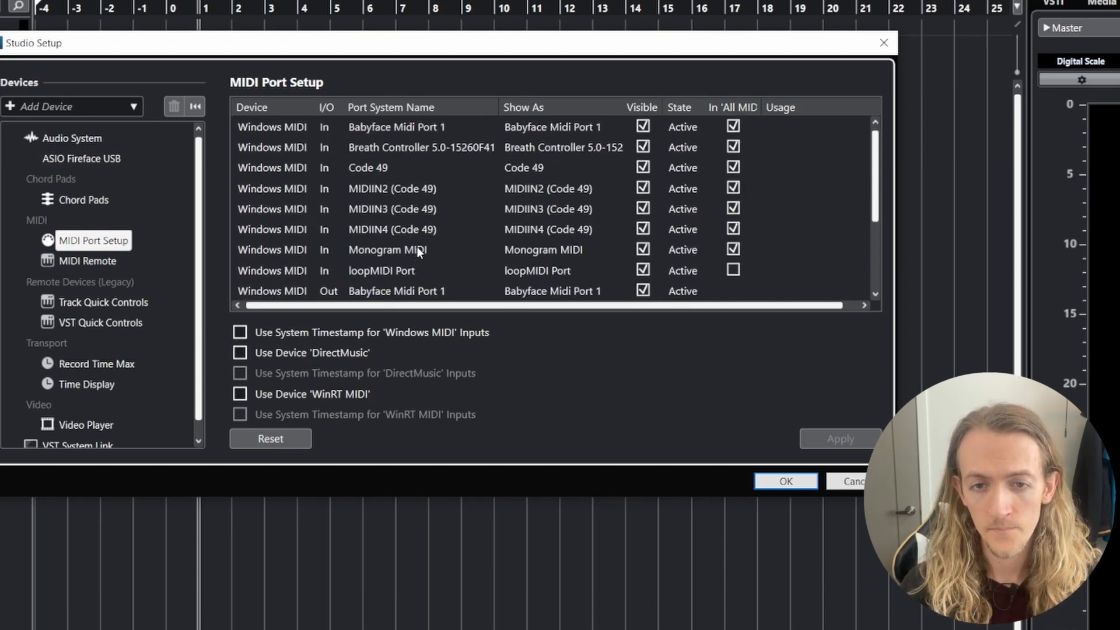
click(394, 166)
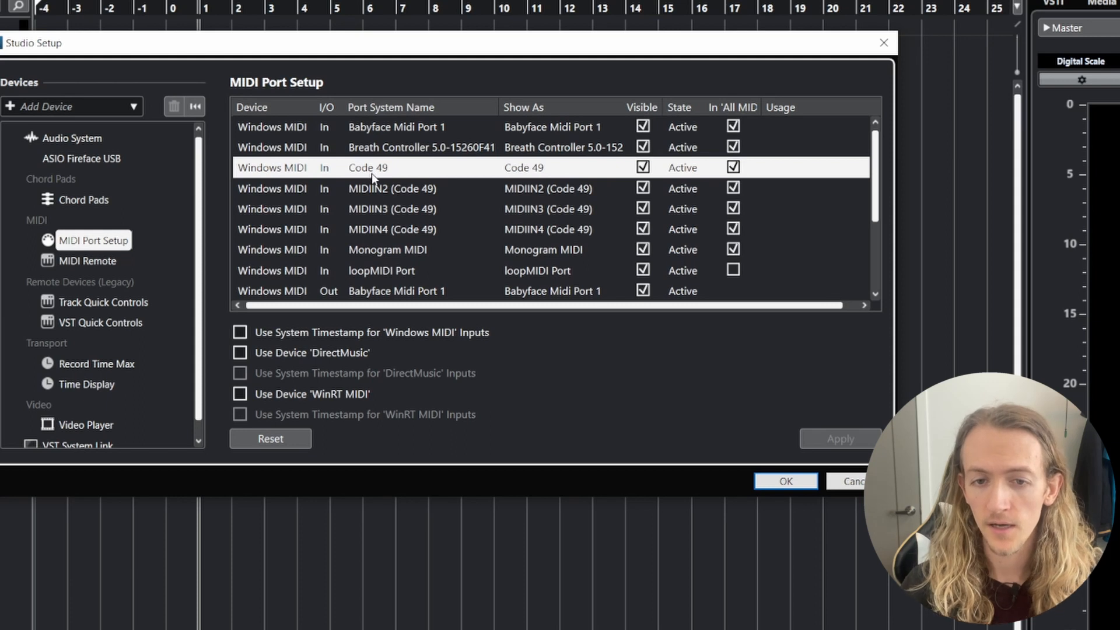
scroll(375, 186, down, 2)
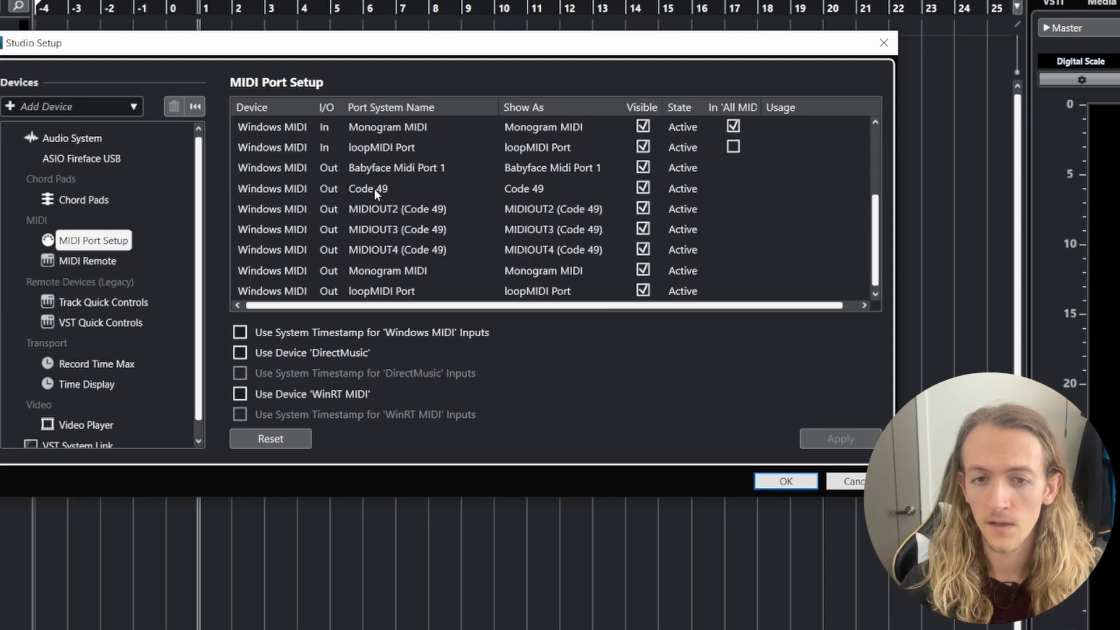
- Compare the Code 49 input port with the Code 49 output port in the MIDI port list
scroll(377, 196, up, 2)
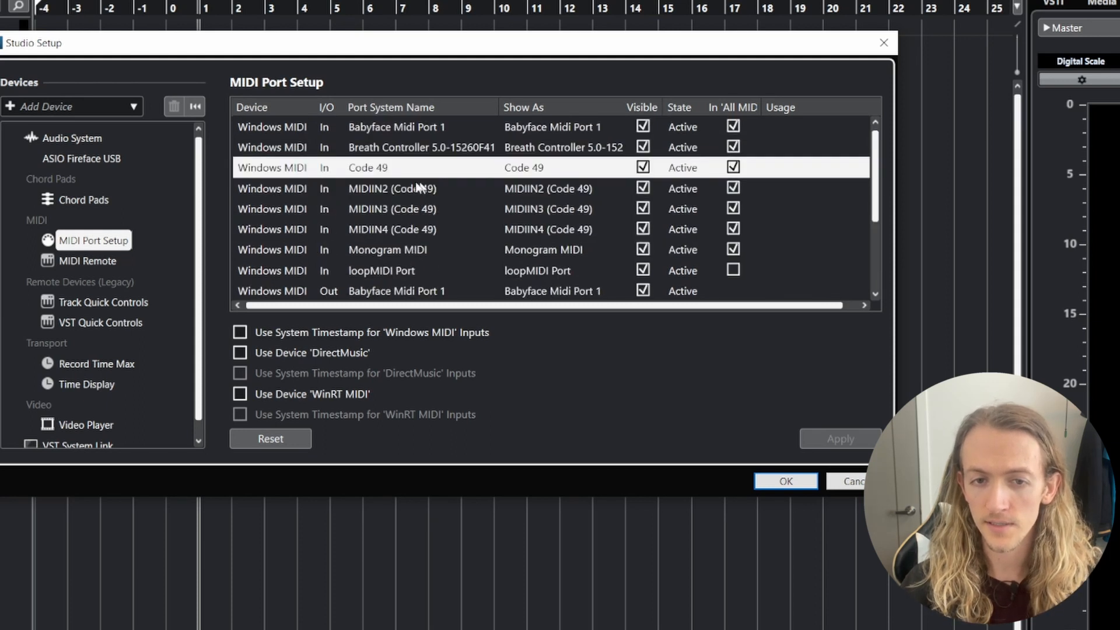
scroll(389, 174, down, 2)
click(324, 196)
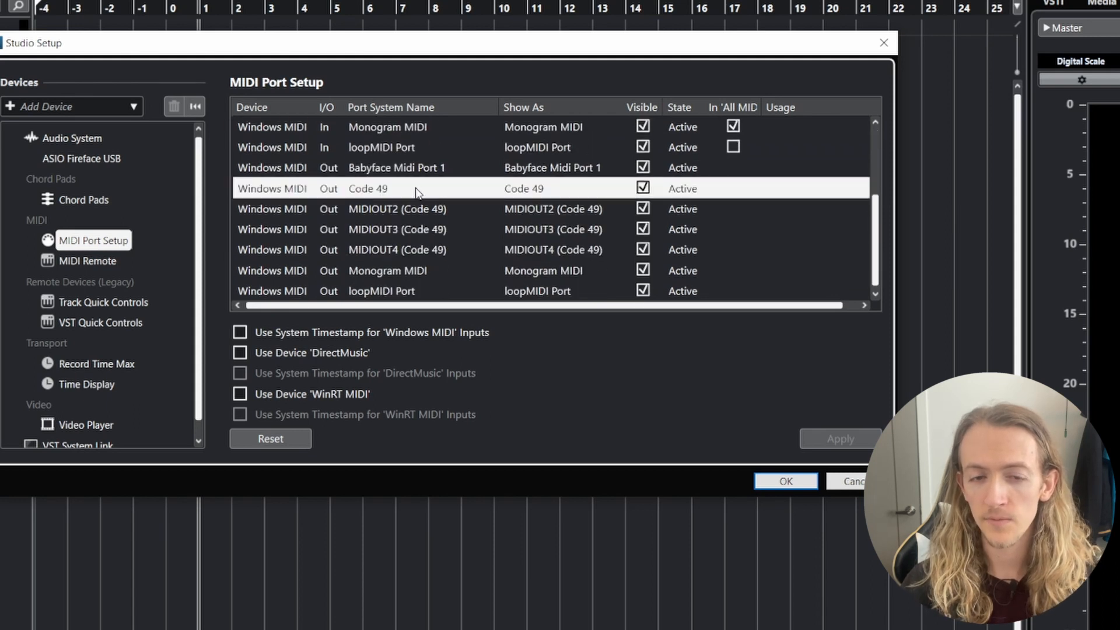
scroll(415, 210, up, 2)
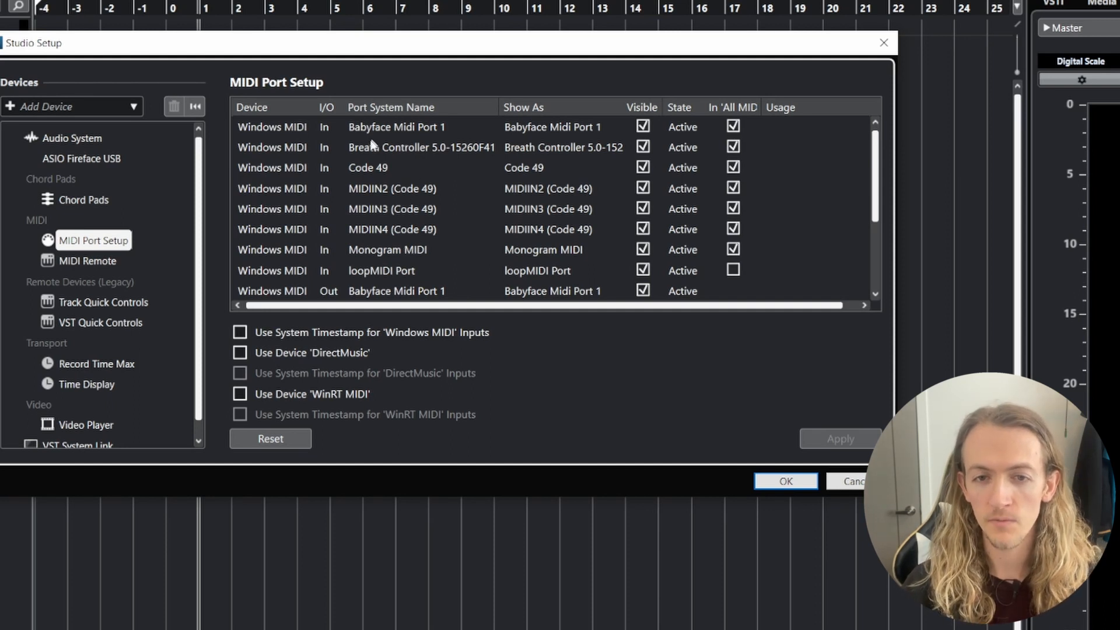
click(366, 169)
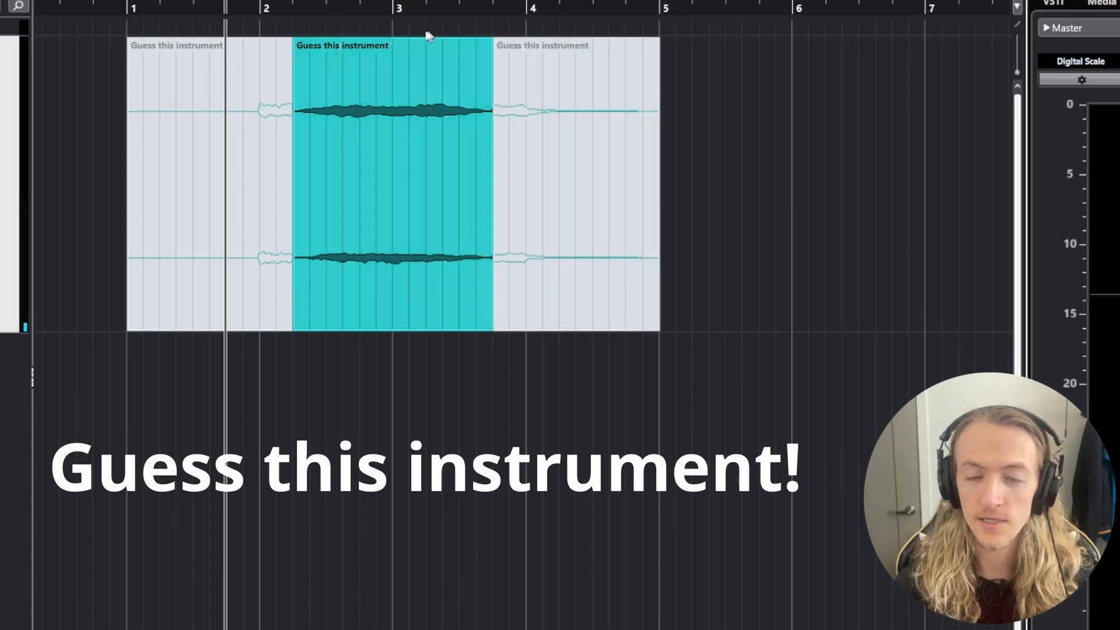
- Play the "Guess this instrument" audio through its unmuted middle section and stop playback
key(space)
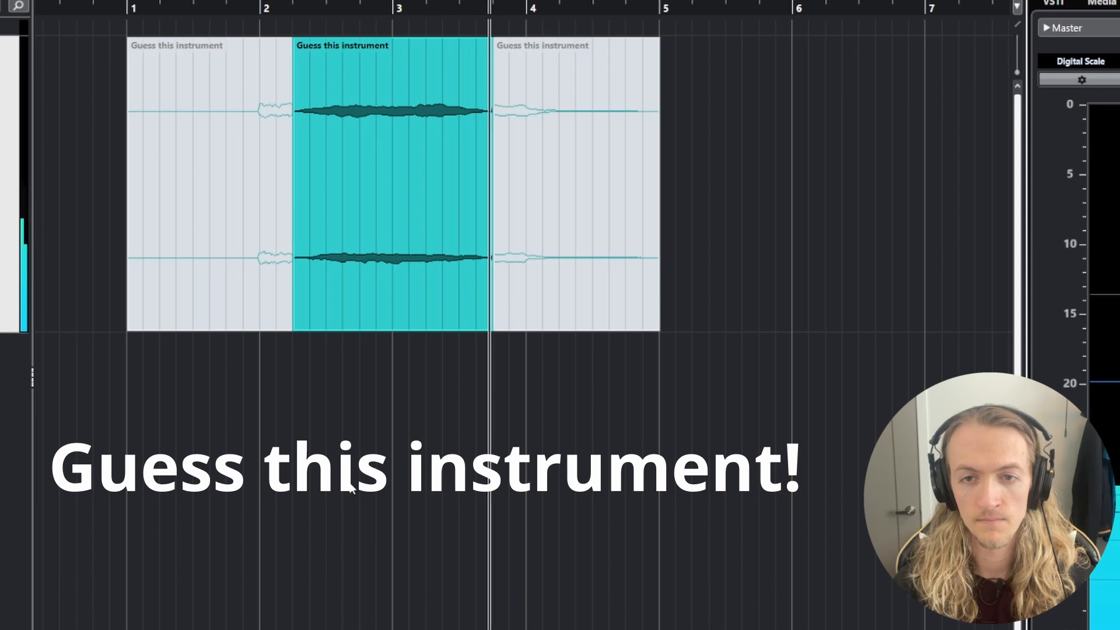
key(space)
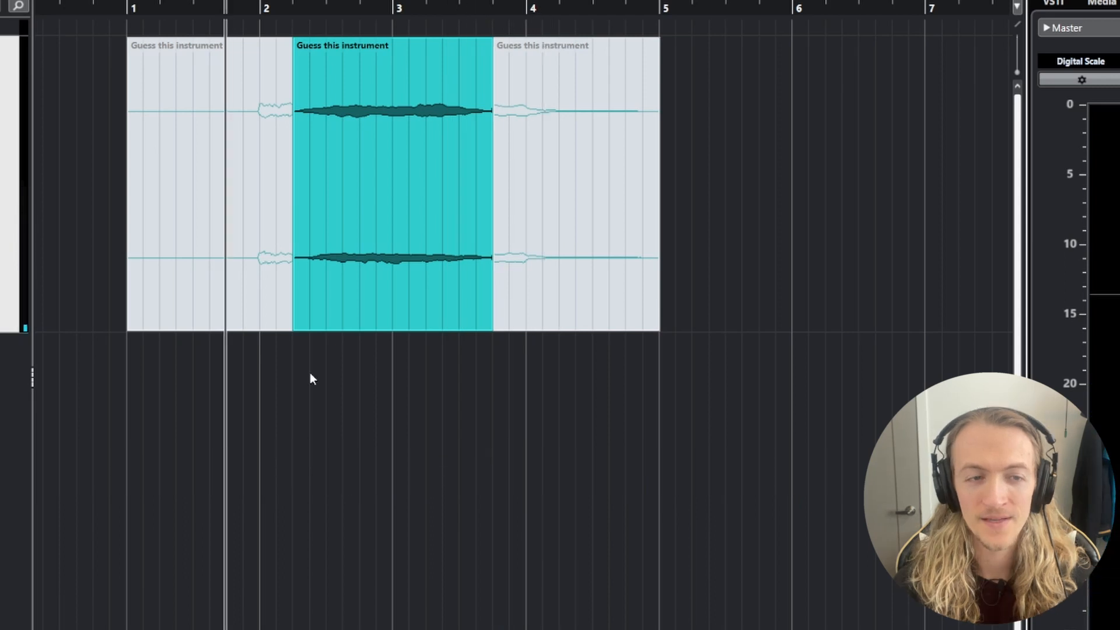